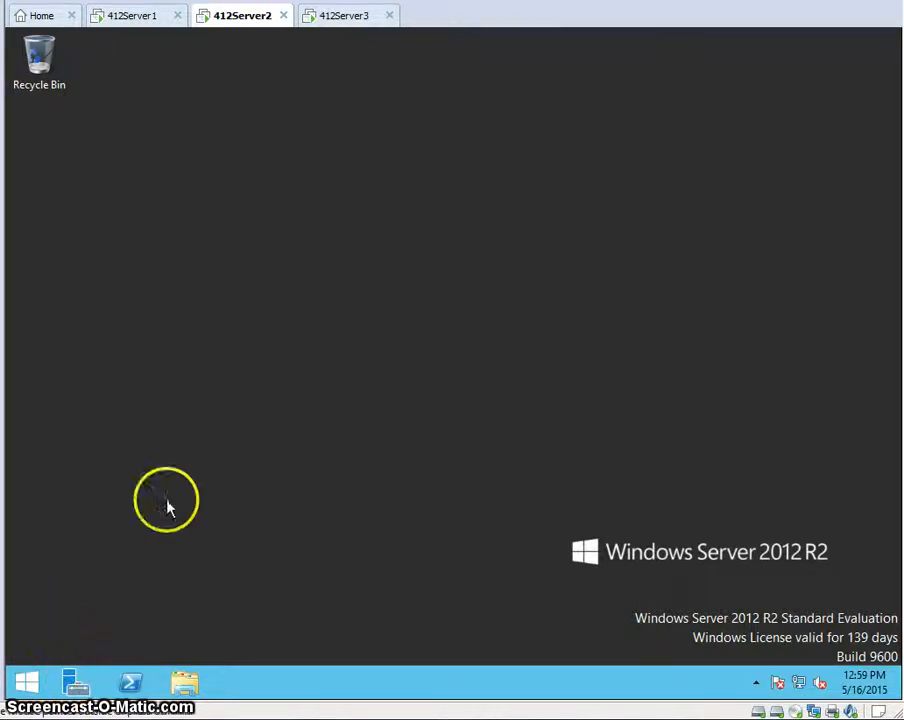
Open Failover Cluster Manager through Server Manager on 412Server2.
click(71, 680)
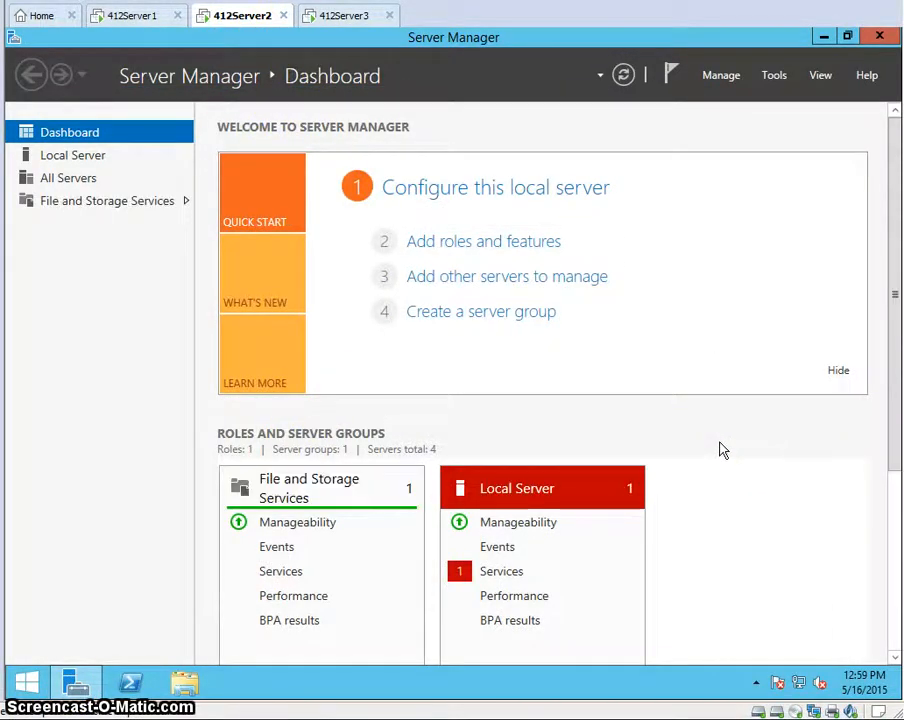
click(774, 75)
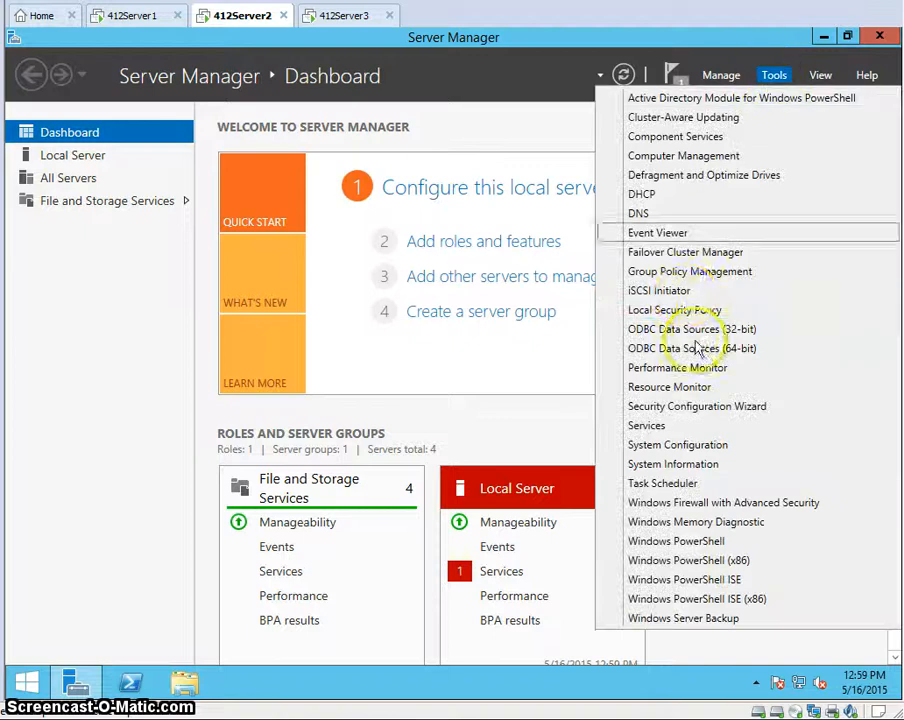
click(678, 250)
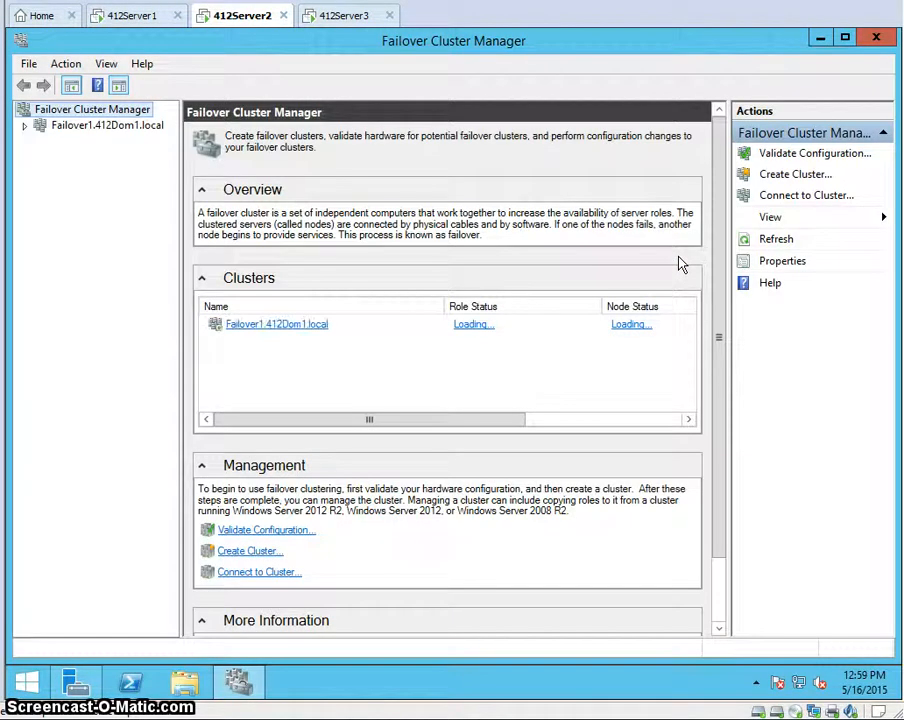
Set up a validation of the Failover1.412Dom1.local cluster that runs all tests and includes Cluster Disk 1 and Cluster Disk 2.
click(98, 130)
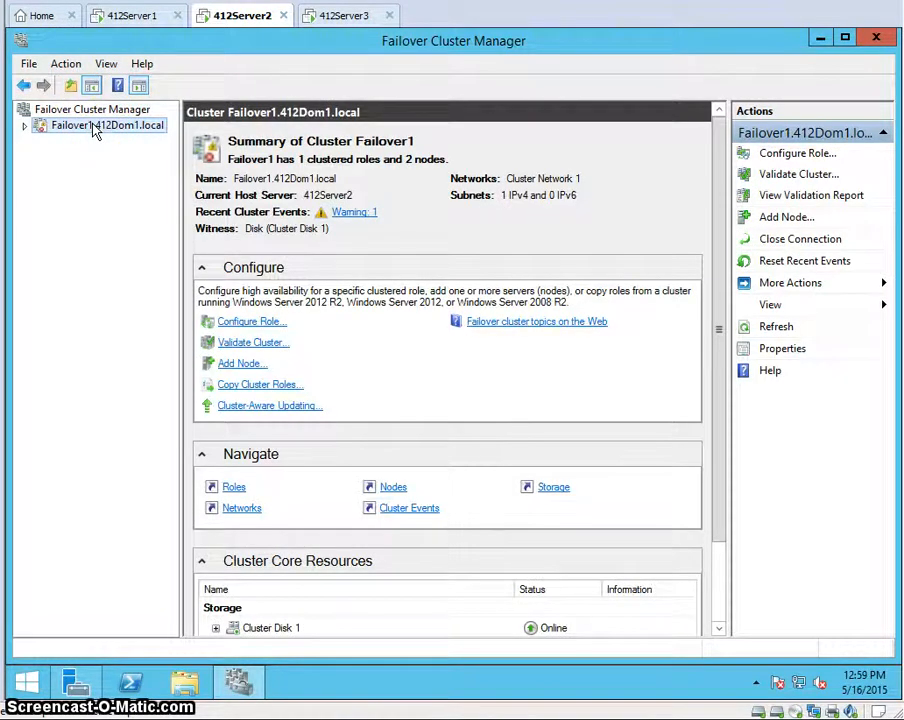
right_click(93, 130)
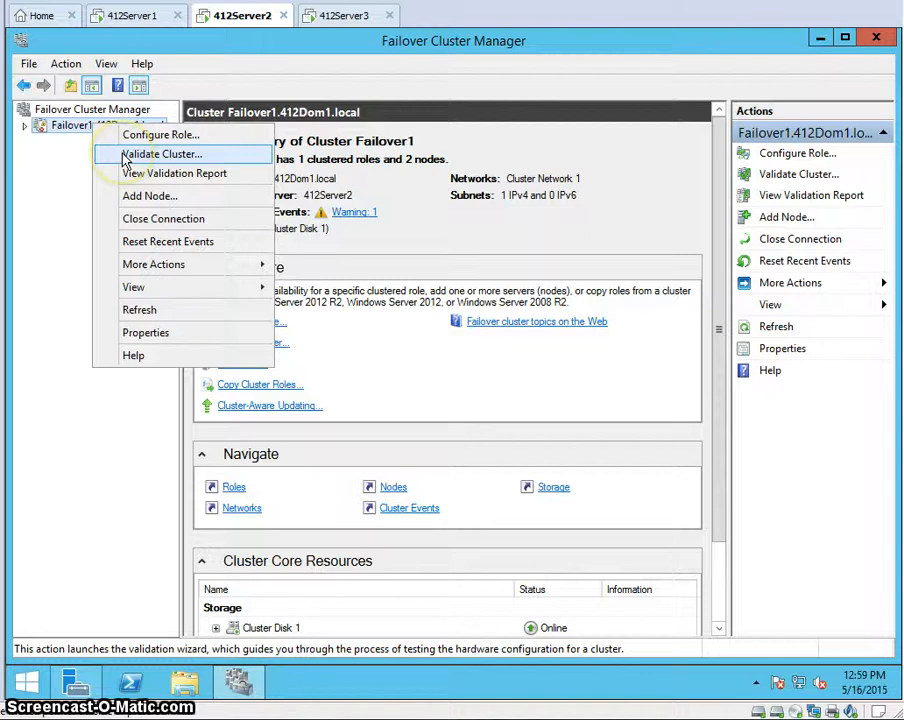
click(124, 156)
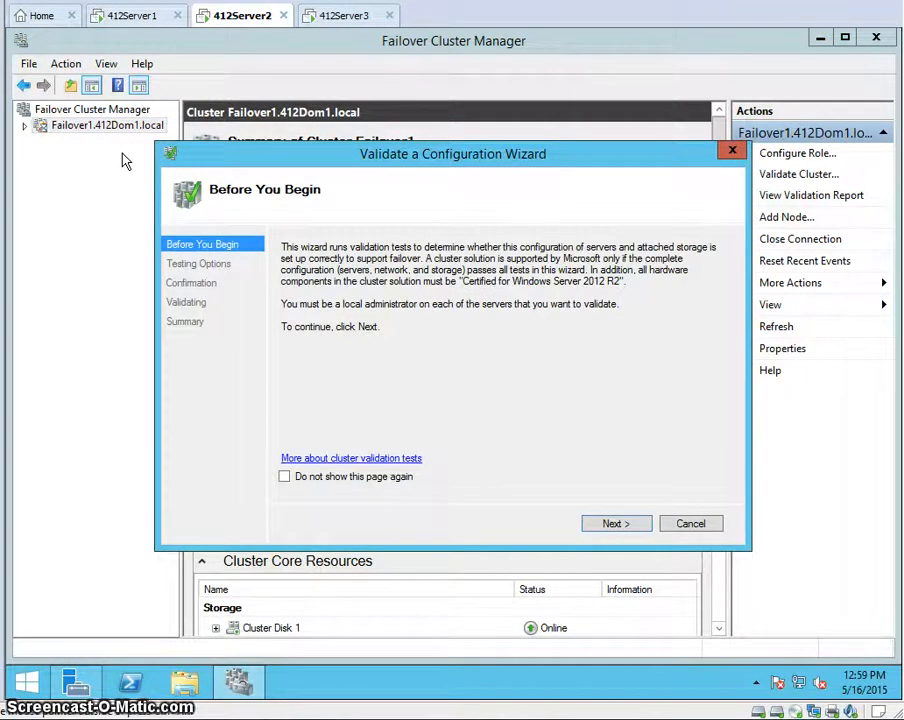
click(616, 524)
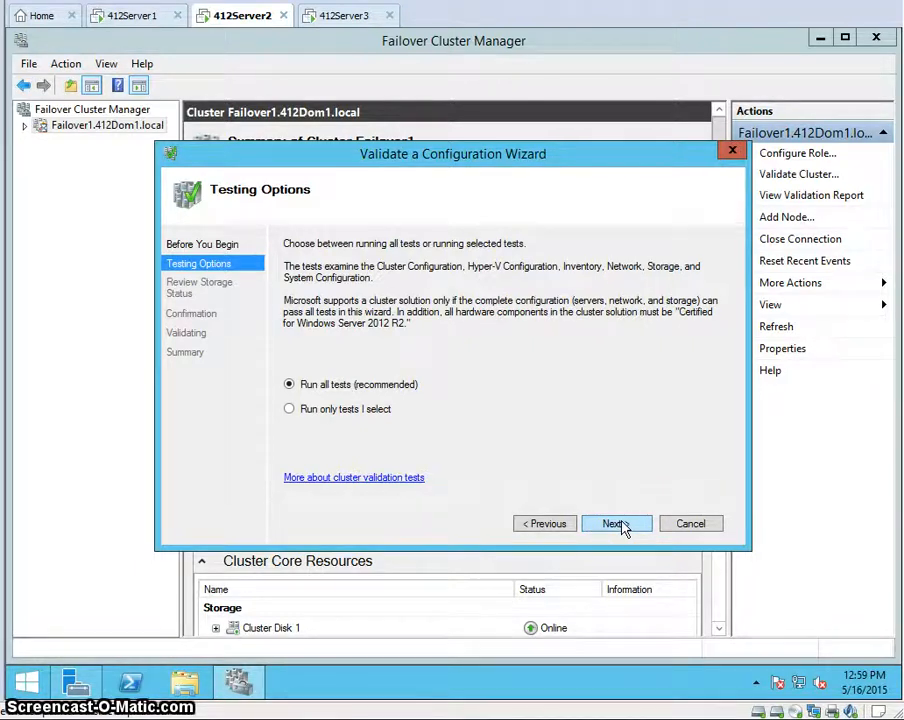
click(618, 525)
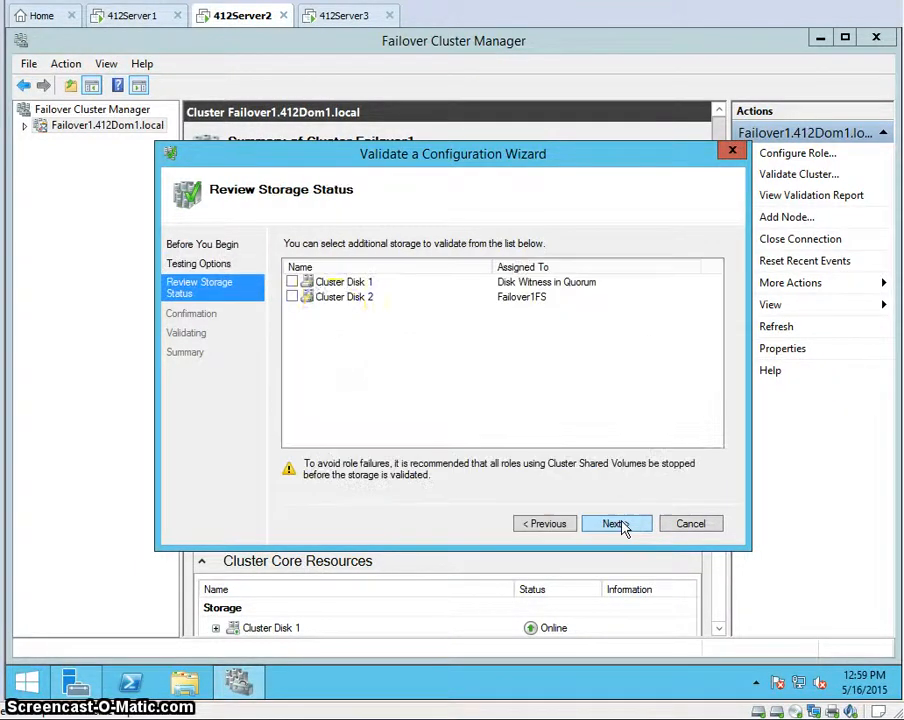
click(291, 283)
click(292, 298)
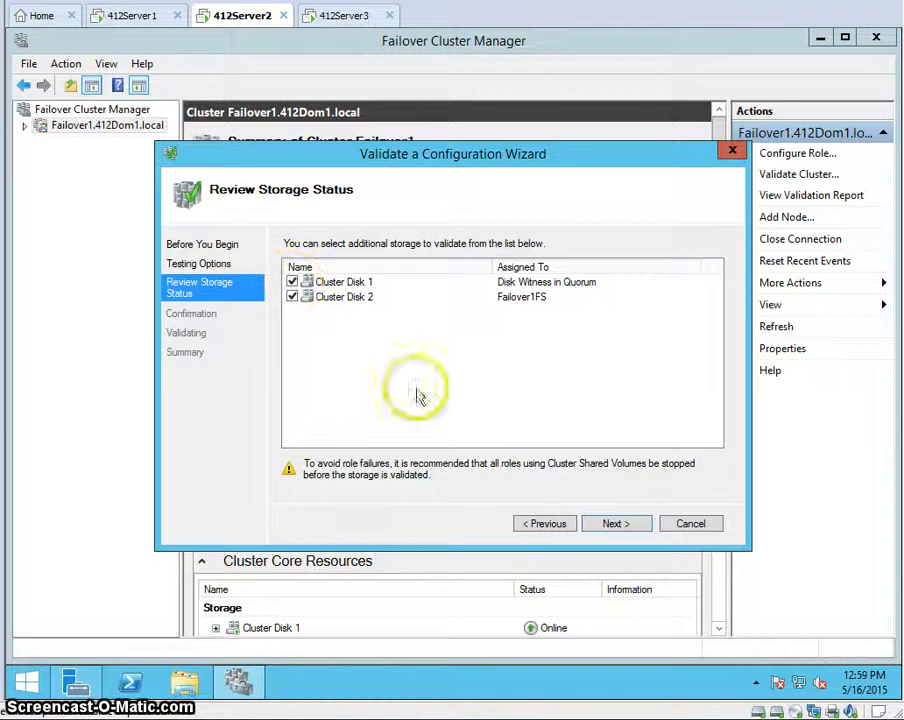
click(615, 526)
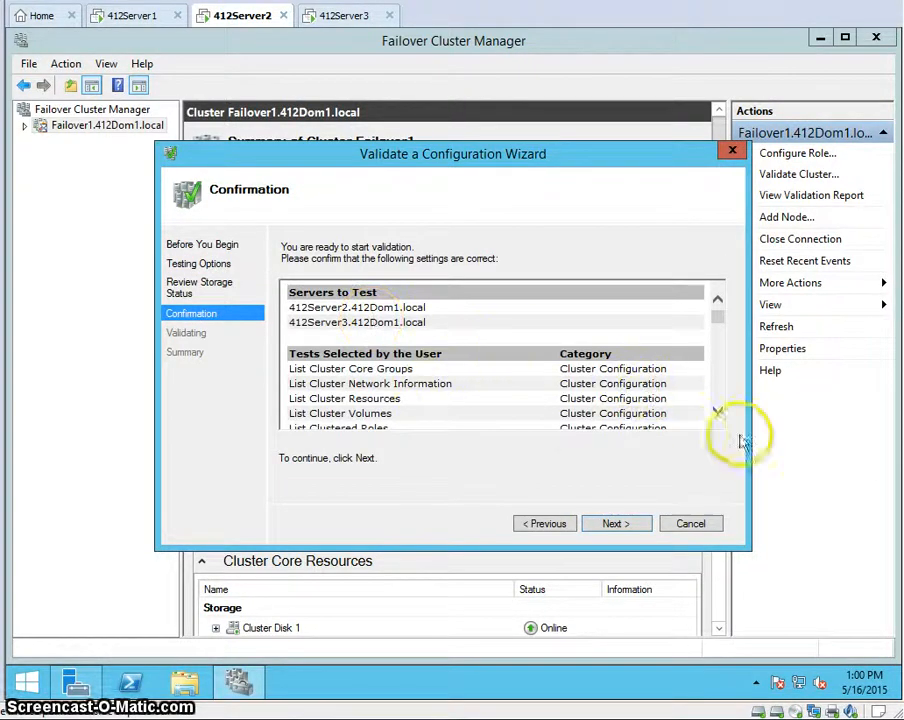
Review the servers and tests listed for confirmation and run the cluster validation.
click(717, 413)
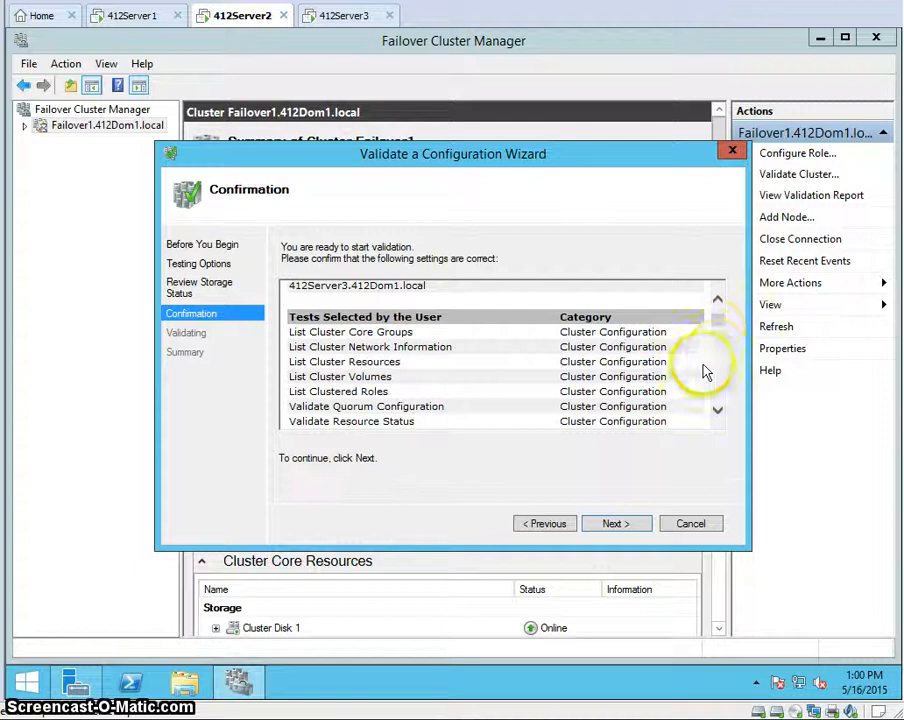
click(716, 298)
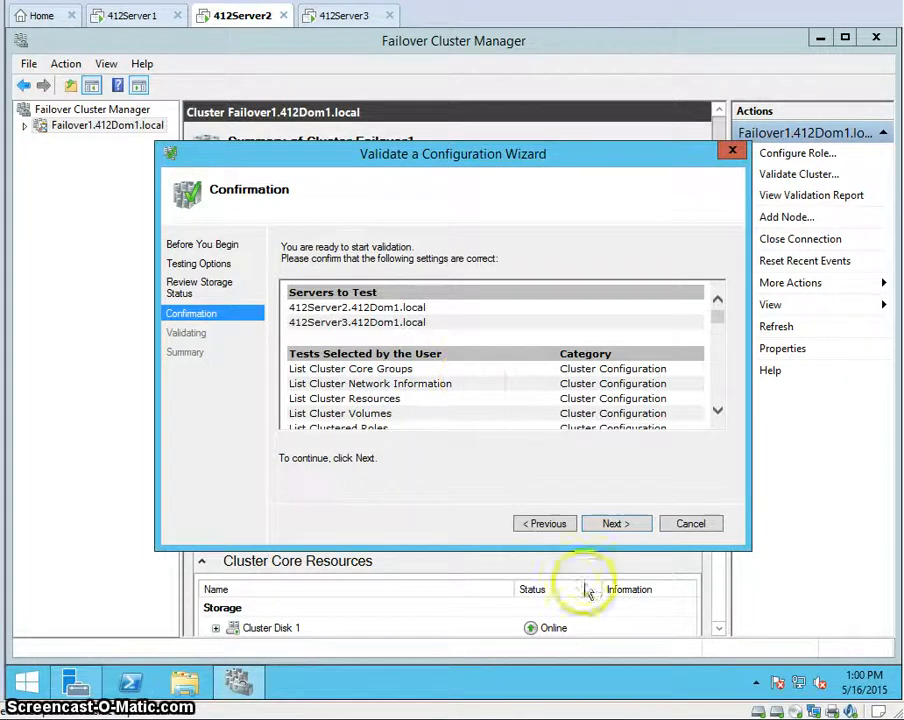
click(610, 523)
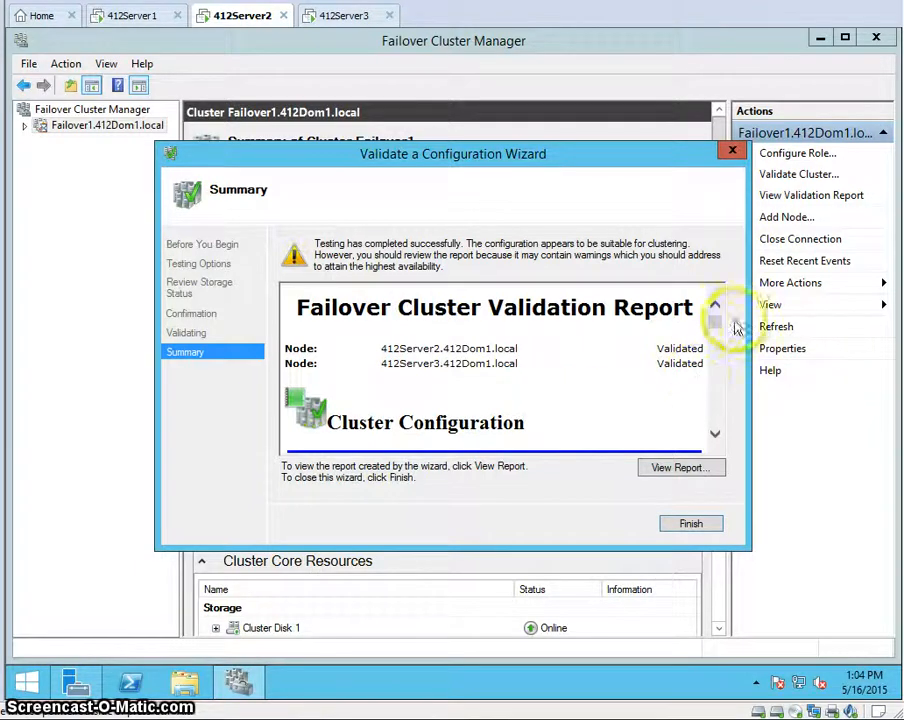
Open the full Failover Cluster Validation Report, postponing the Internet Explorer 11 setup.
mouse_move(710, 326)
mouse_down()
mouse_move(710, 338)
mouse_move(712, 312)
mouse_up()
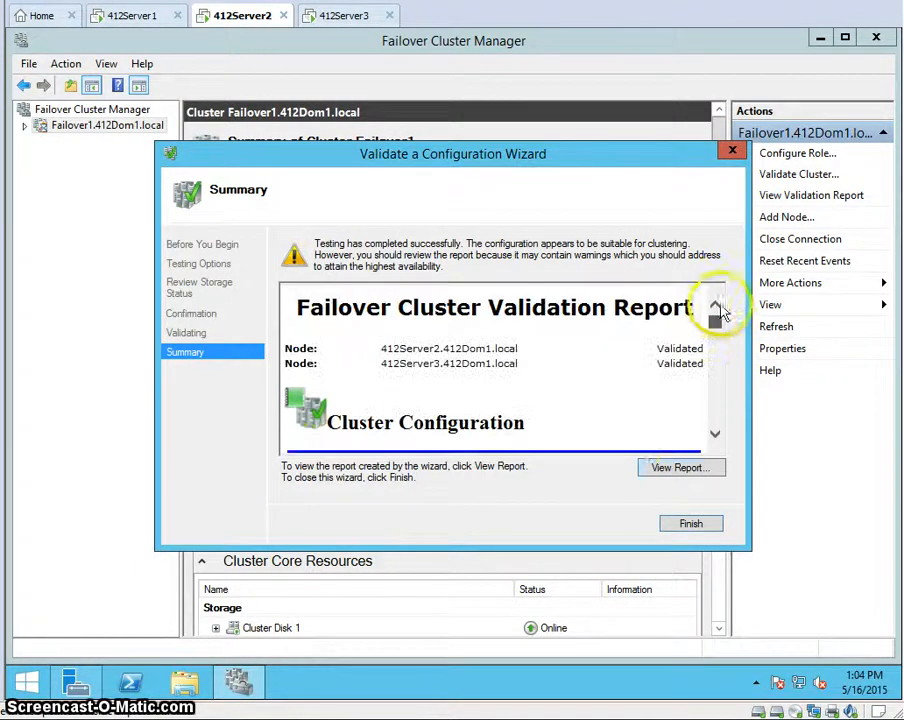
click(678, 469)
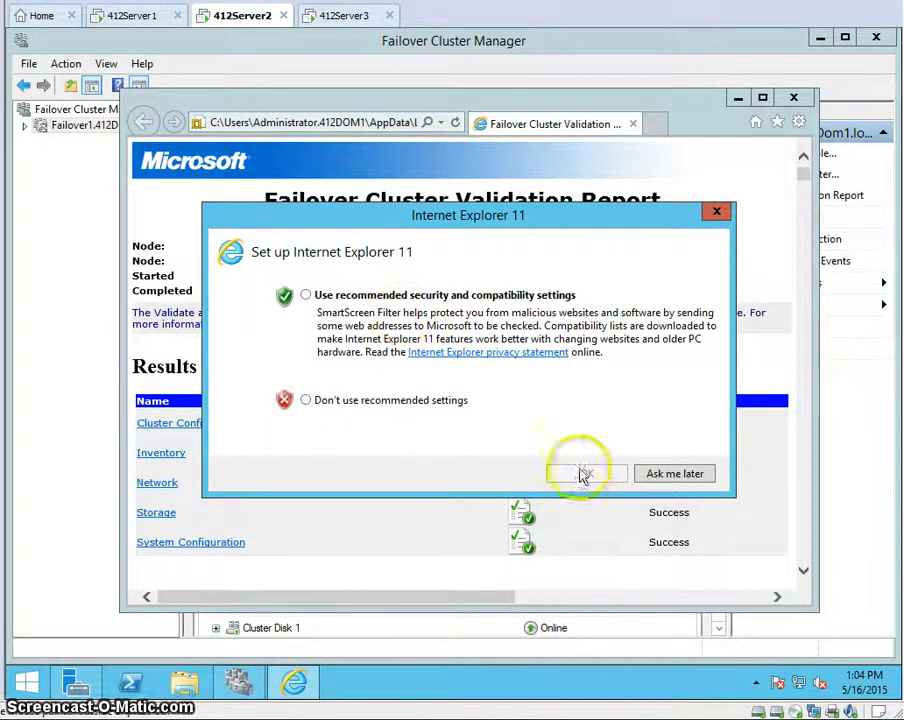
click(650, 476)
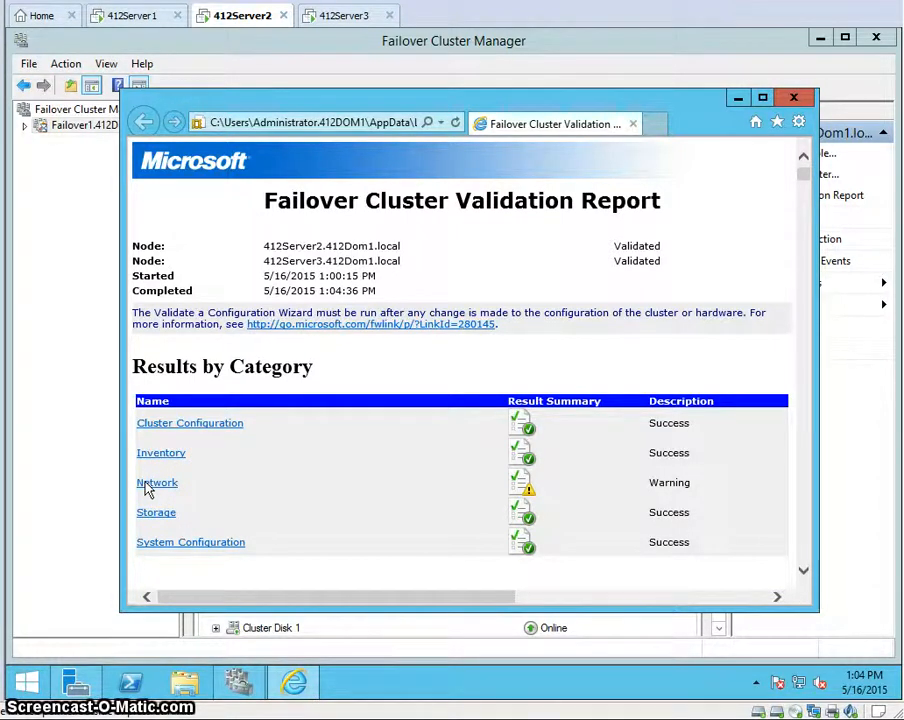
Examine the Validate Network Communication details in the report's Network results, and close the report and the validation wizard.
click(189, 487)
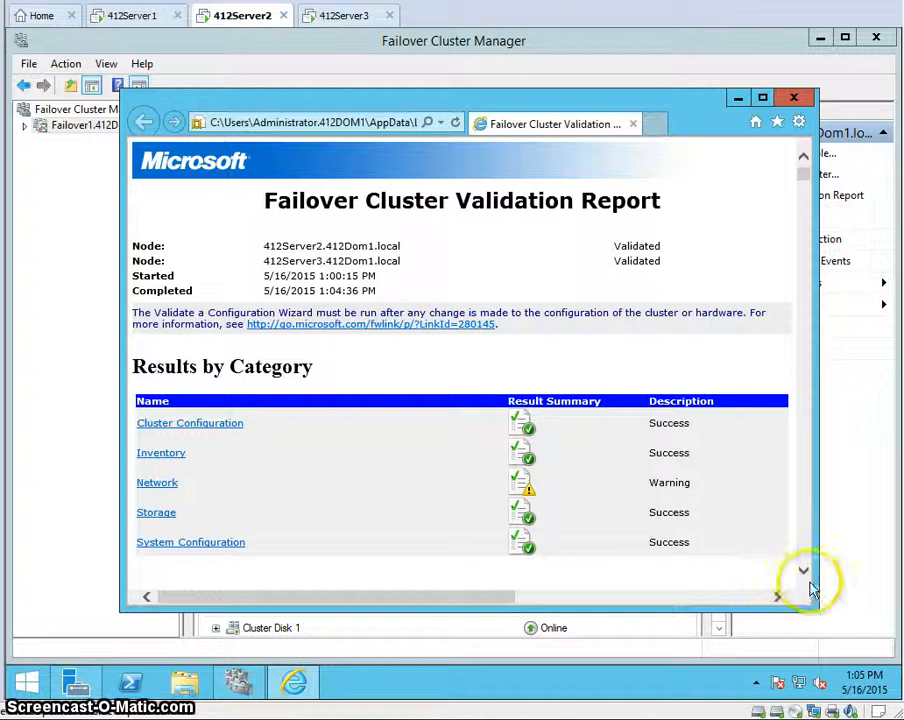
scroll(802, 577, down, 10)
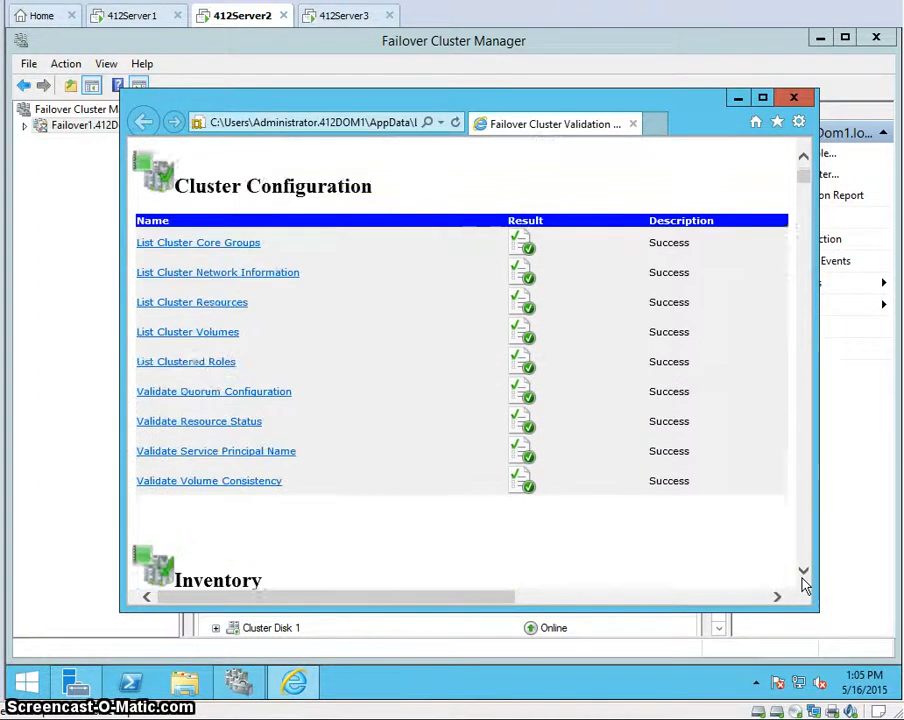
scroll(802, 577, down, 15)
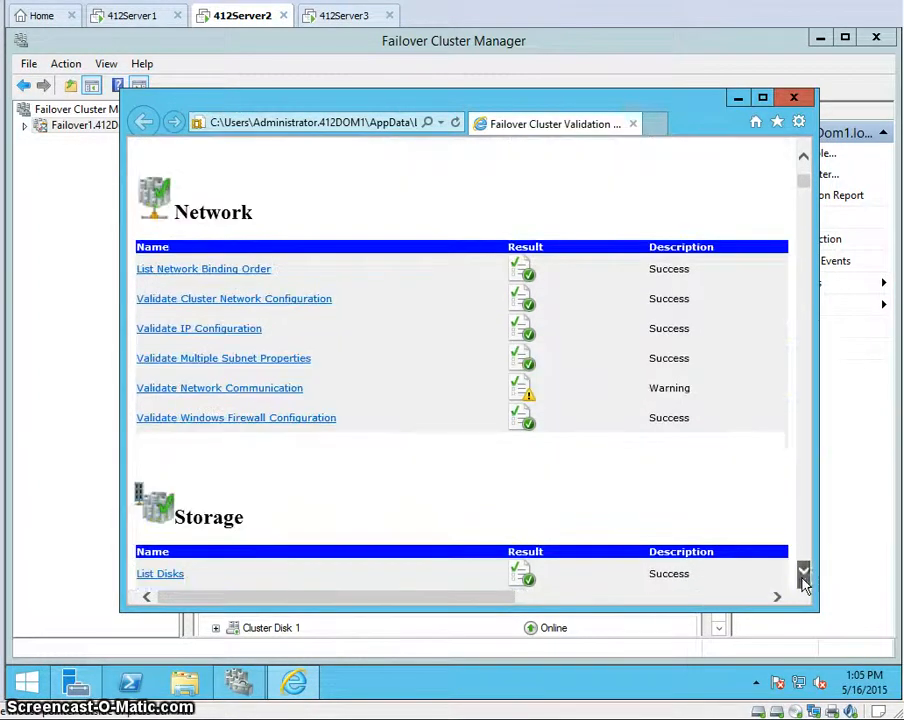
click(234, 391)
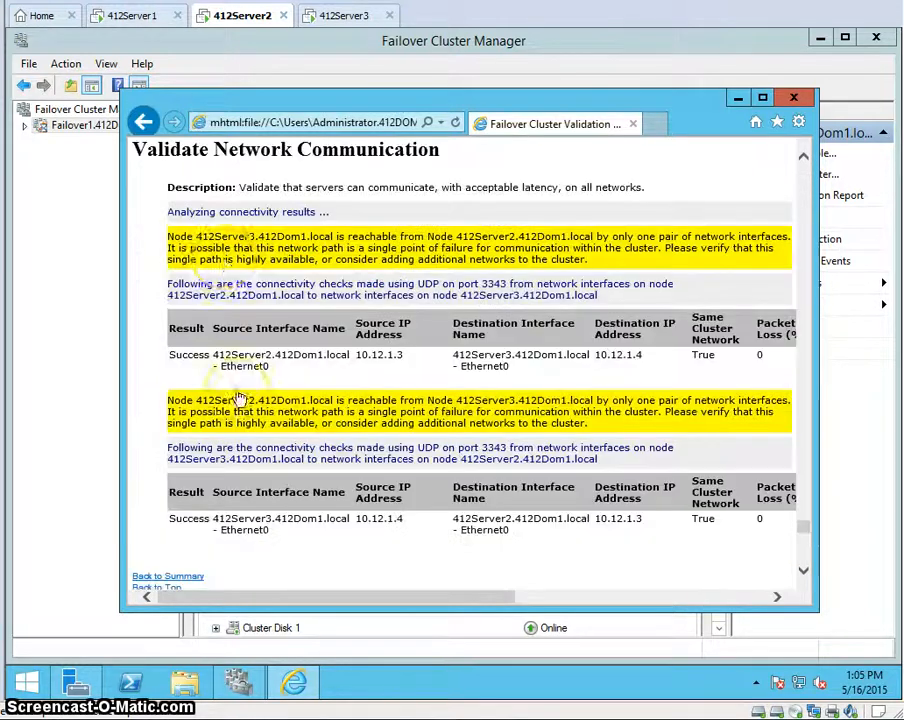
drag(196, 237, 612, 262)
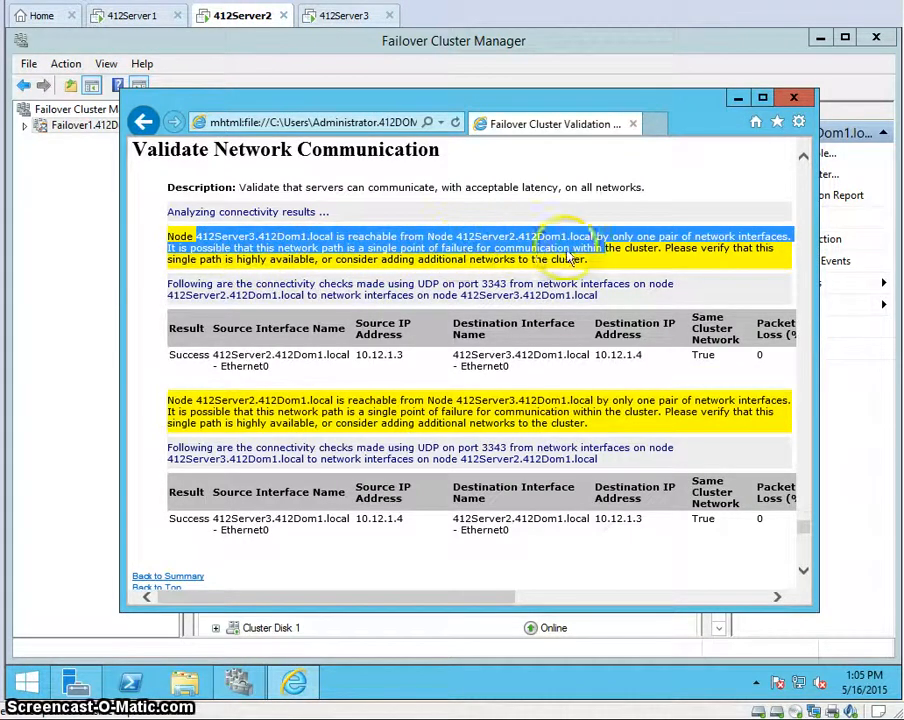
click(636, 259)
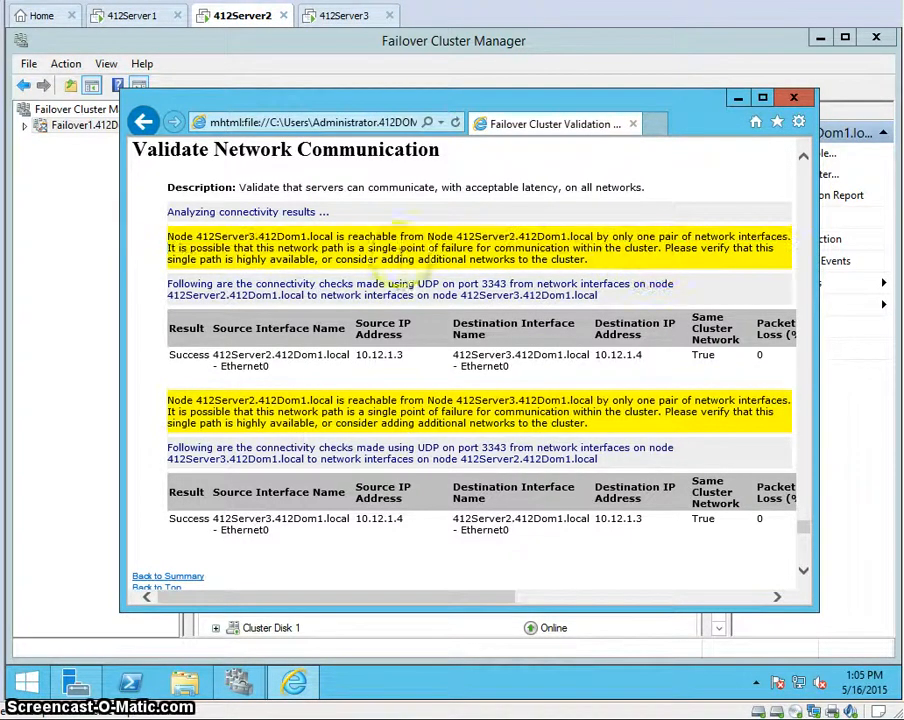
click(795, 97)
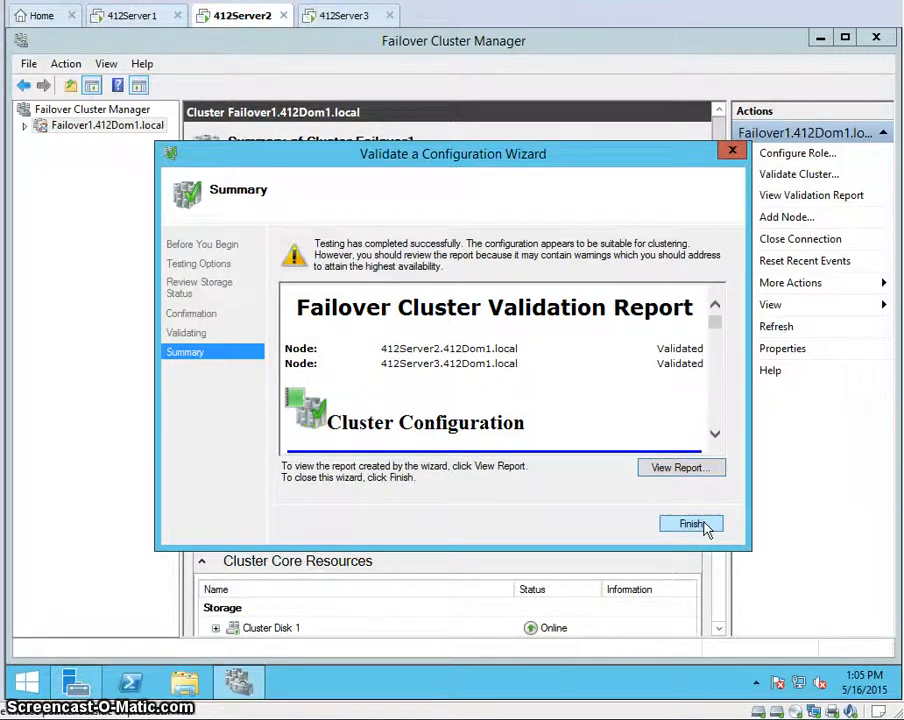
click(692, 524)
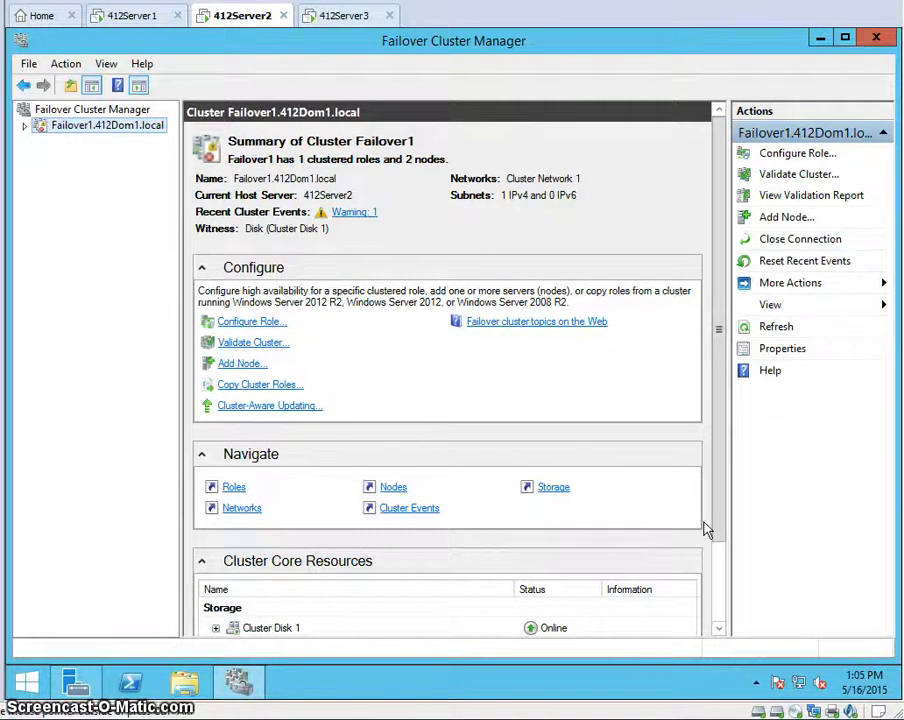
Shut down the Failover1 cluster and confirm the shutdown.
right_click(103, 135)
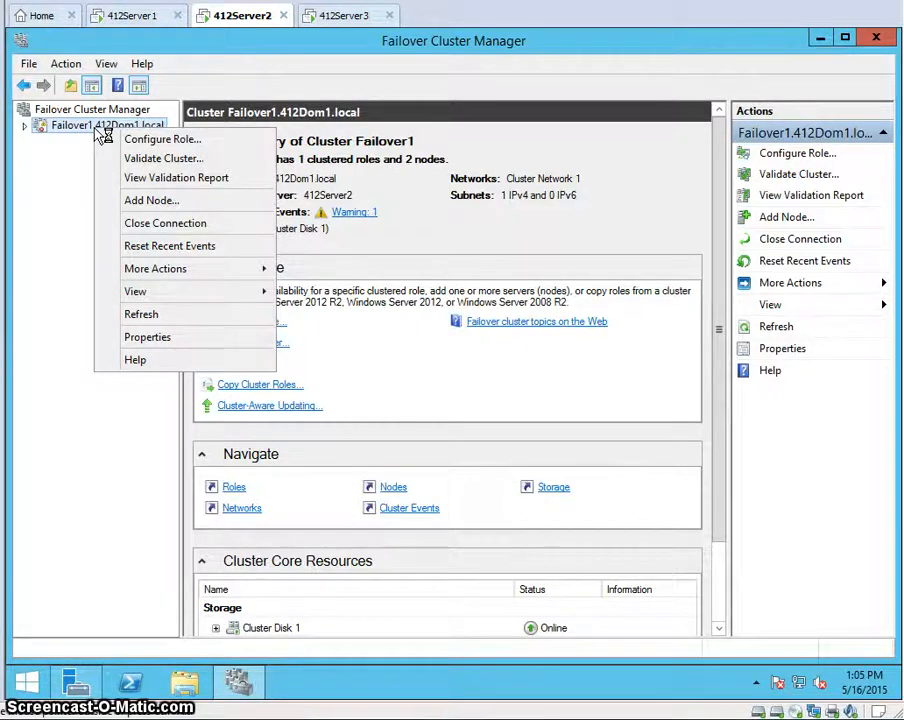
mouse_move(178, 273)
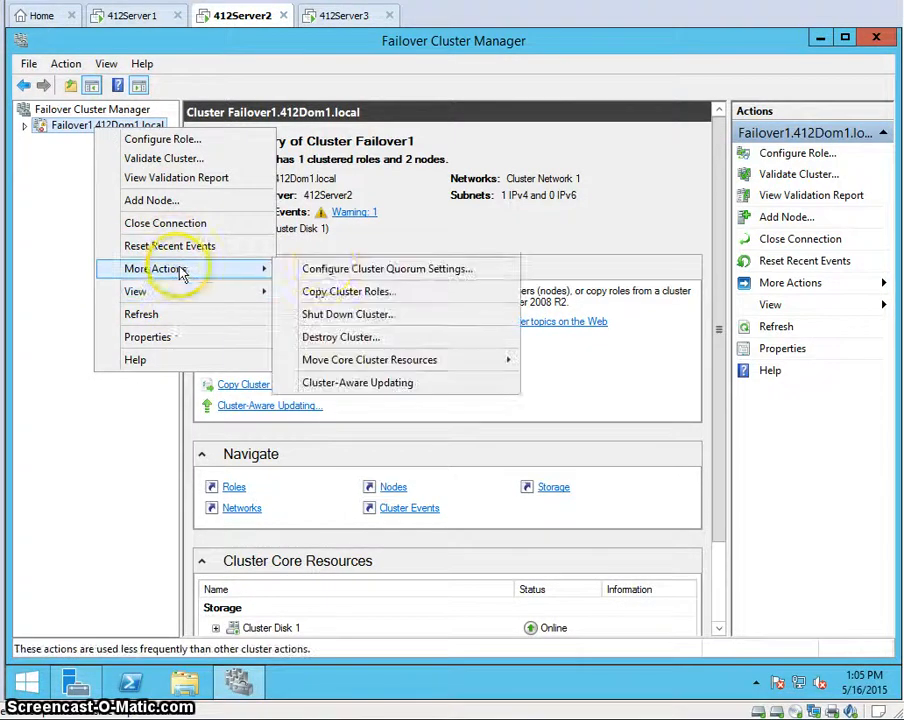
click(349, 316)
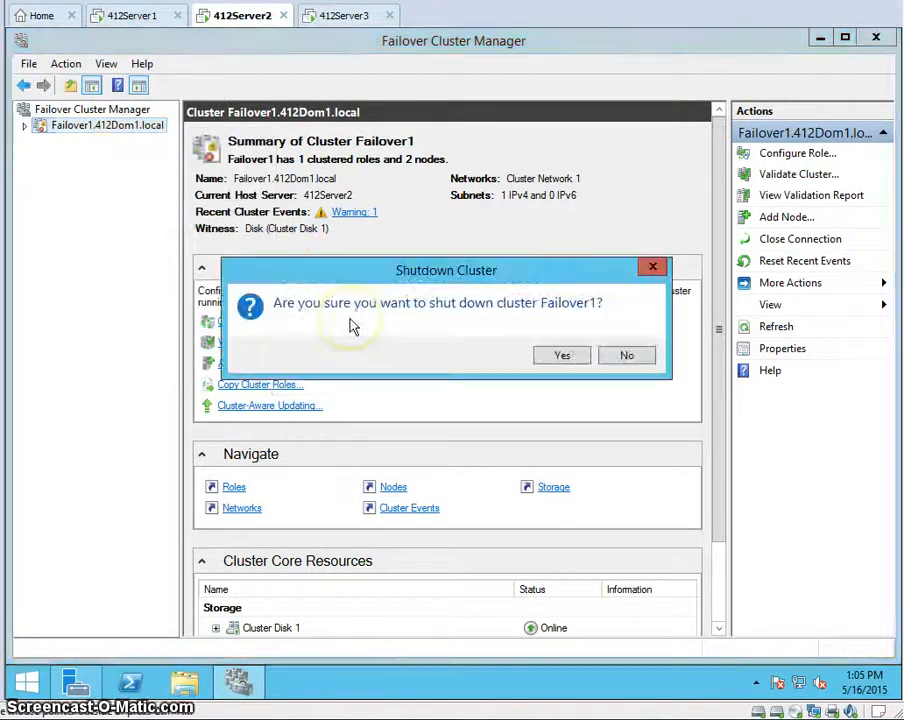
click(557, 356)
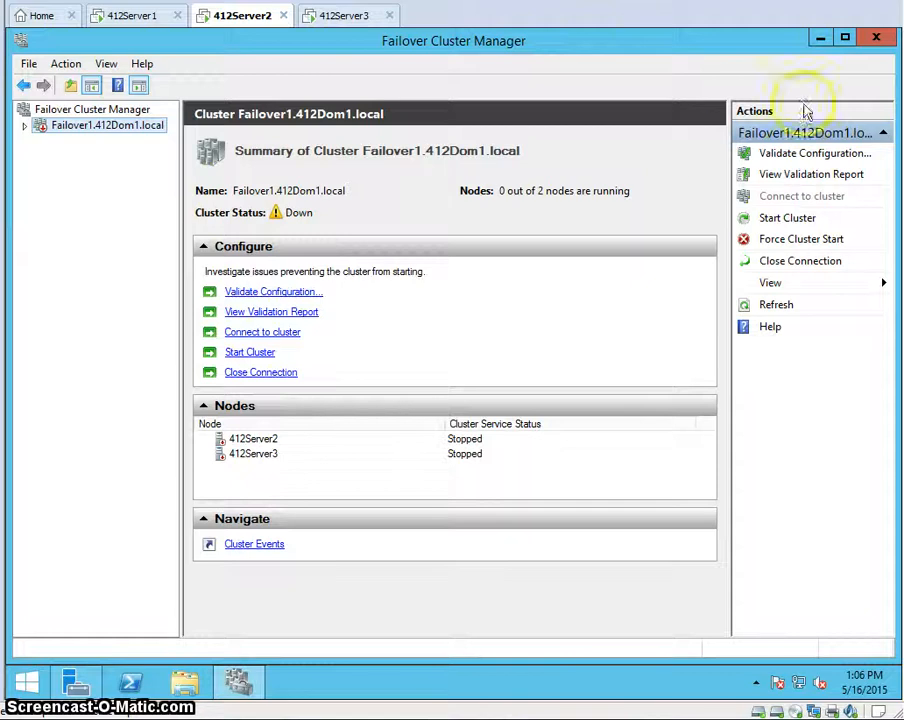
Minimize the Failover Cluster Manager and Server Manager windows to reach the desktop.
click(882, 45)
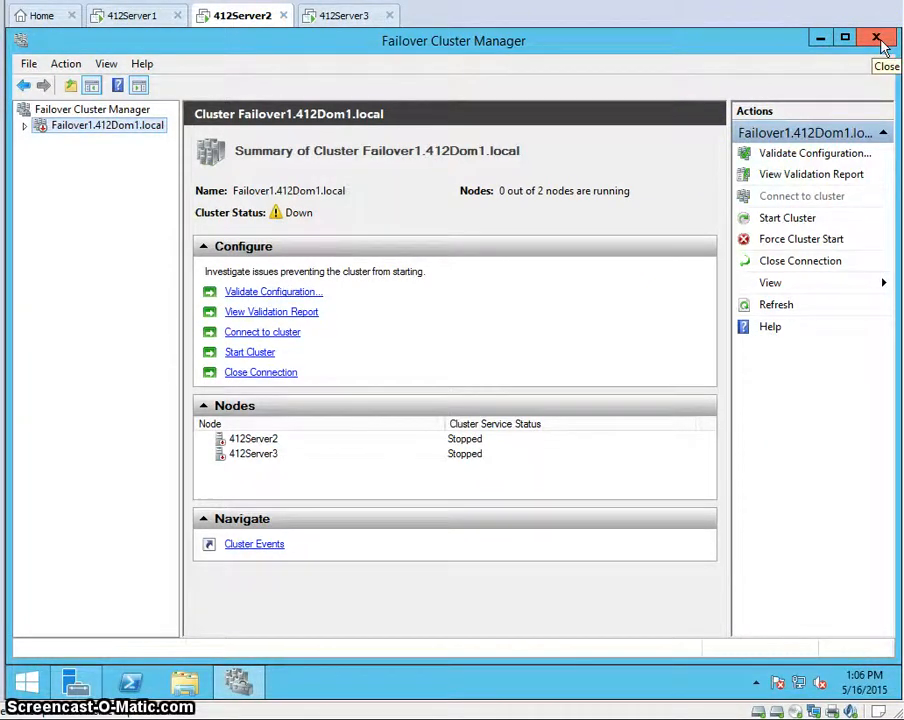
click(818, 37)
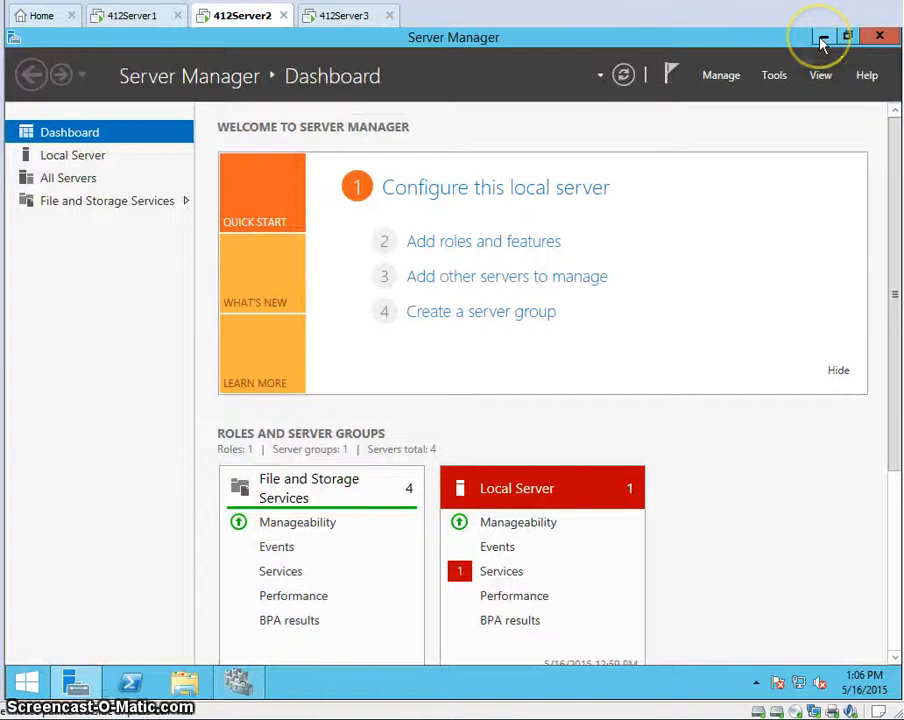
click(820, 40)
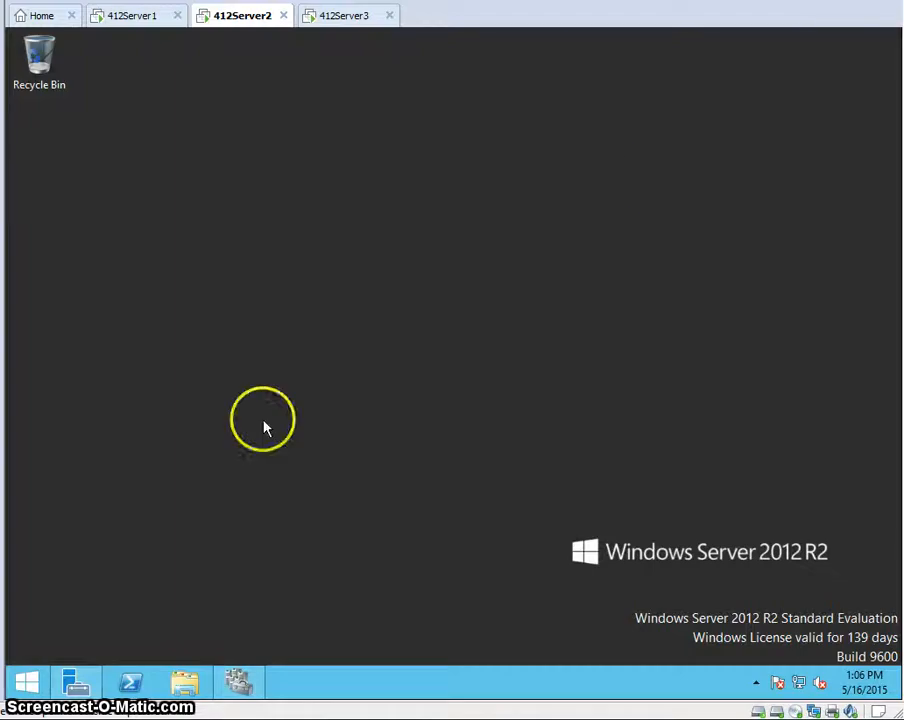
Open Windows PowerShell as administrator and run Start-Cluster to bring the cluster back up.
click(45, 690)
right_click(262, 246)
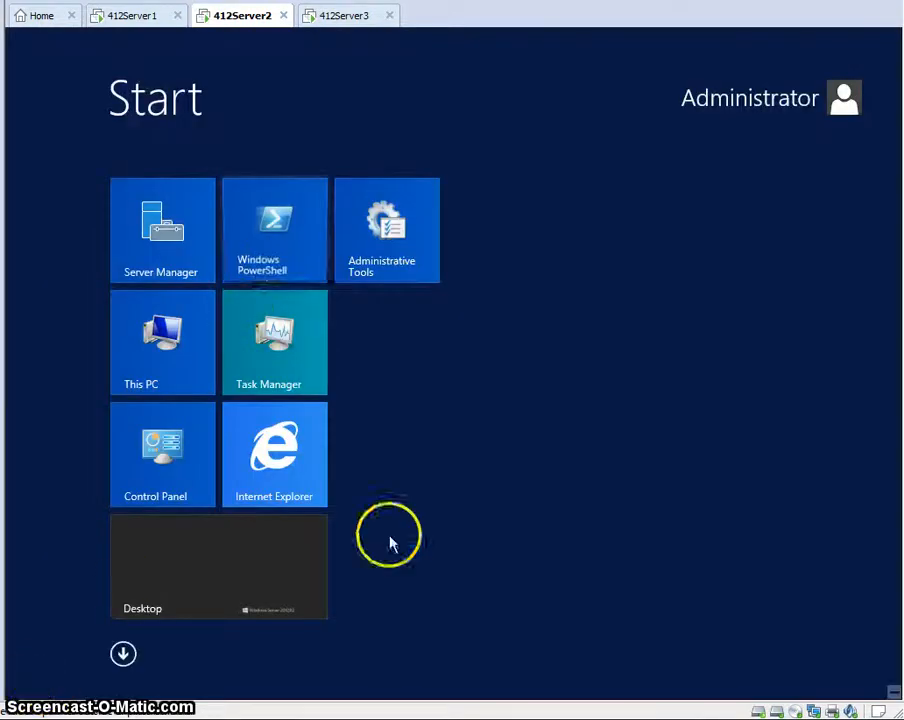
click(401, 640)
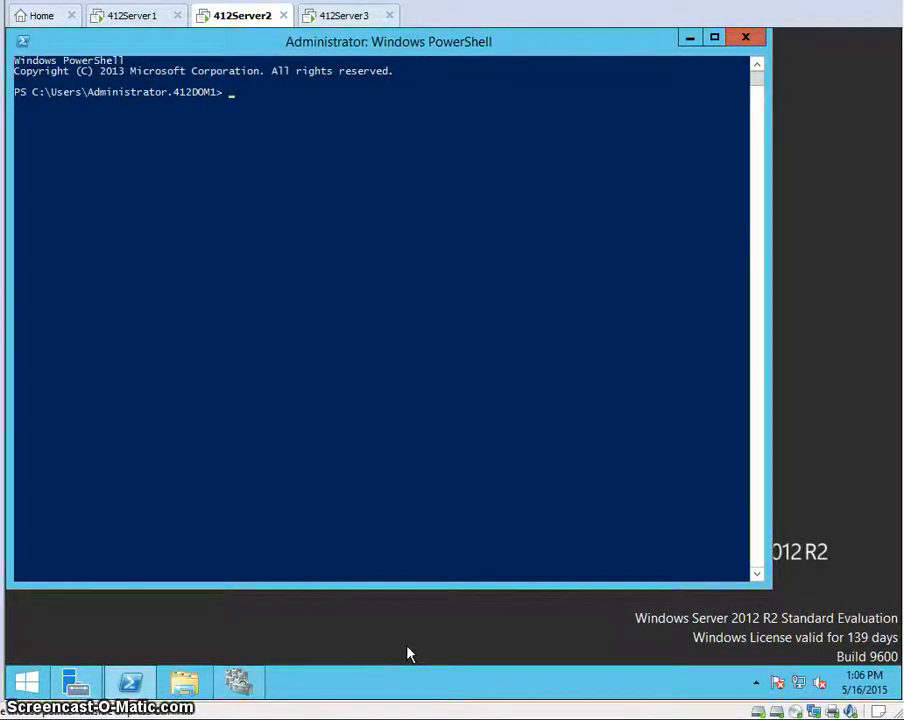
text(Start-Cl)
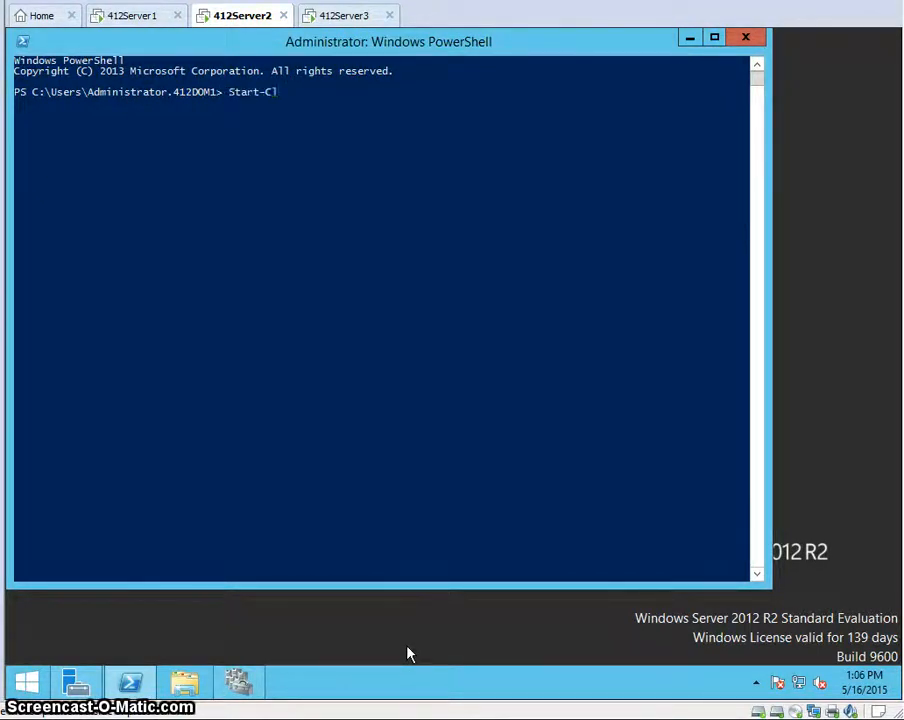
text(uster)
key(Return)
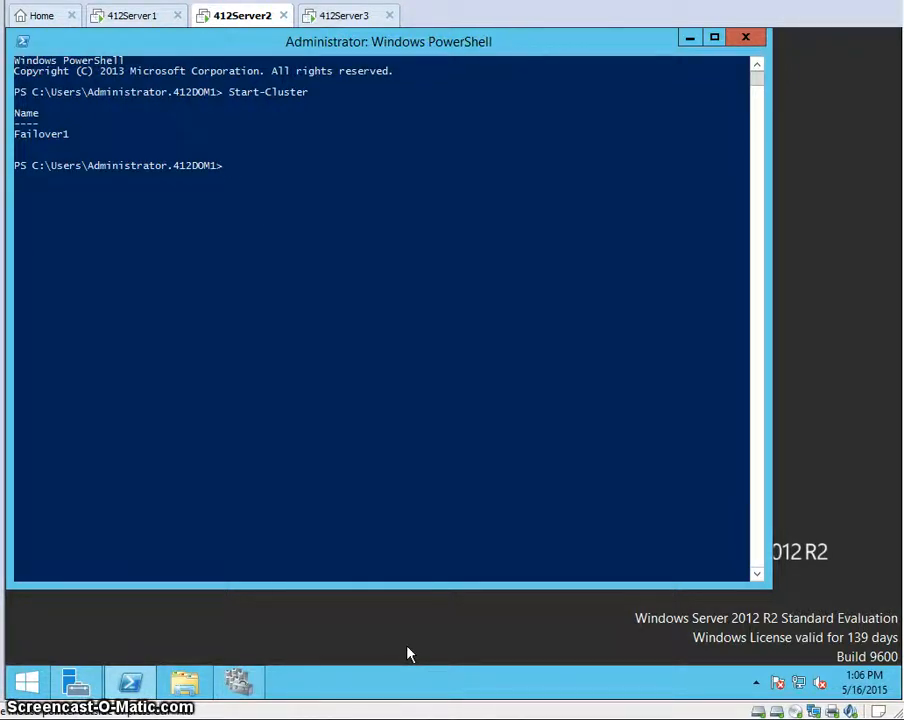
Run Get-Cluster | Format-List -Property * and review the listed cluster properties from the beginning of the output.
text(G)
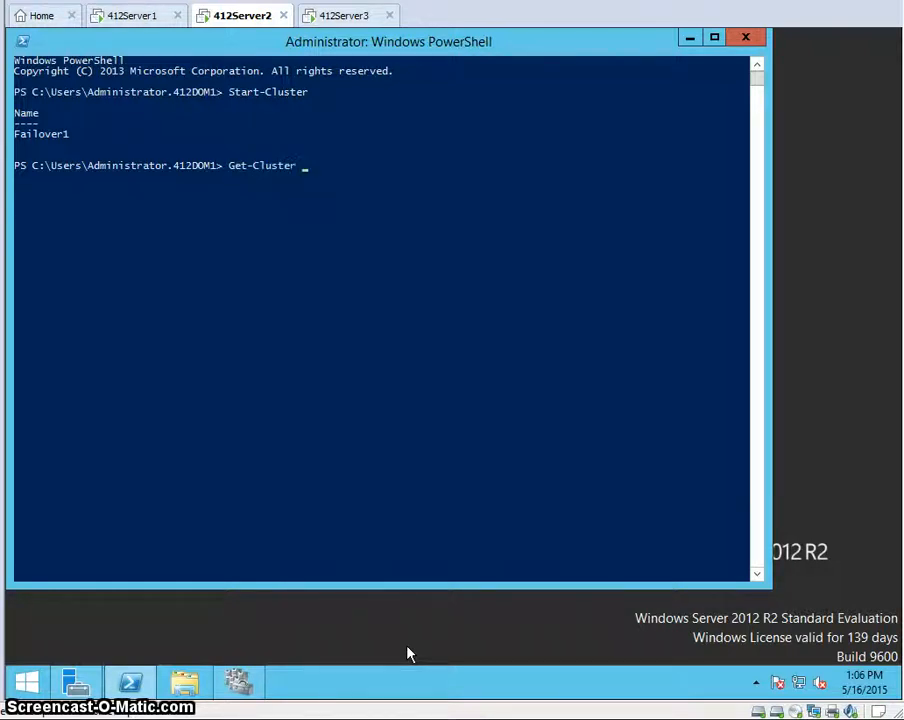
text(et-Cluster | Format-List)
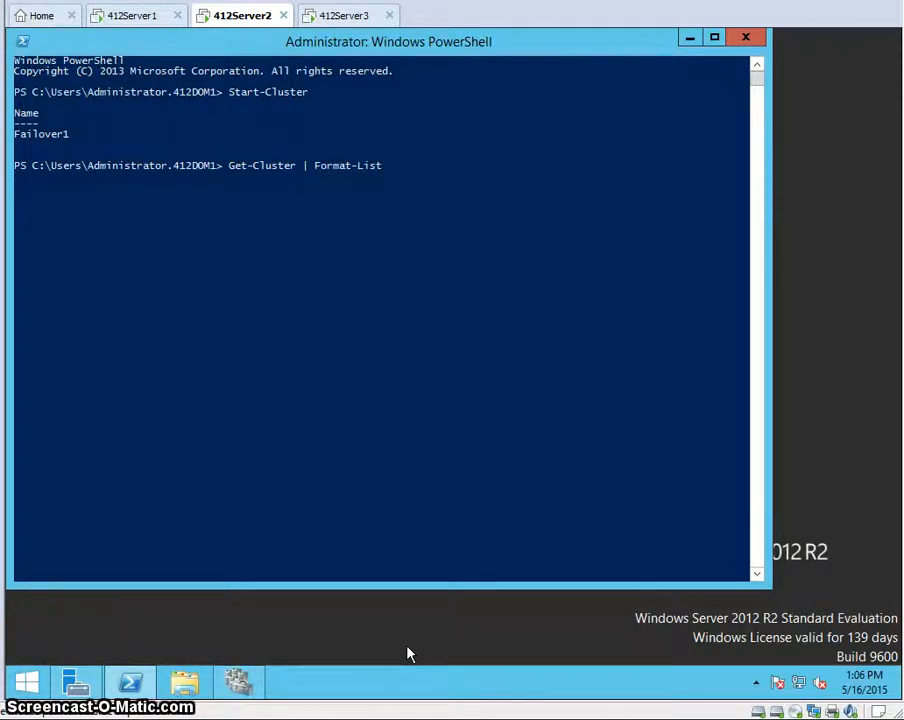
text( -Property)
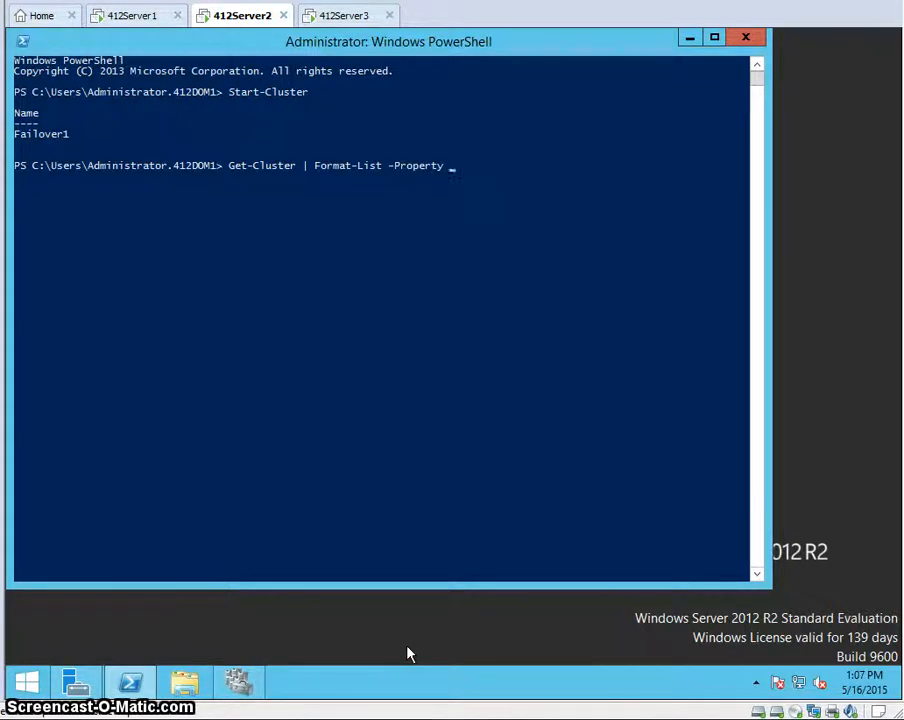
text( *)
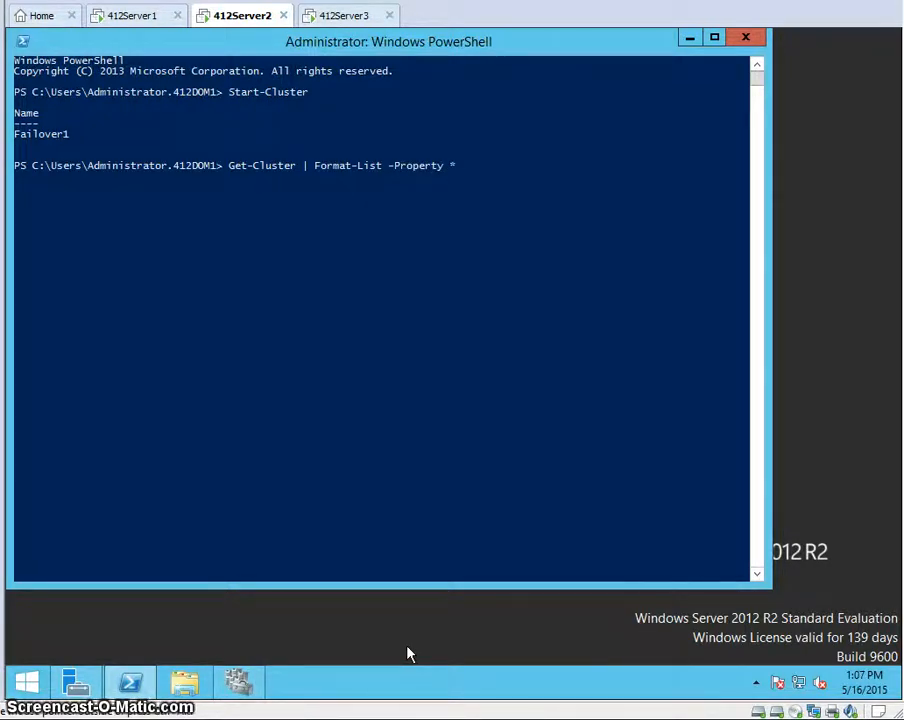
key(Return)
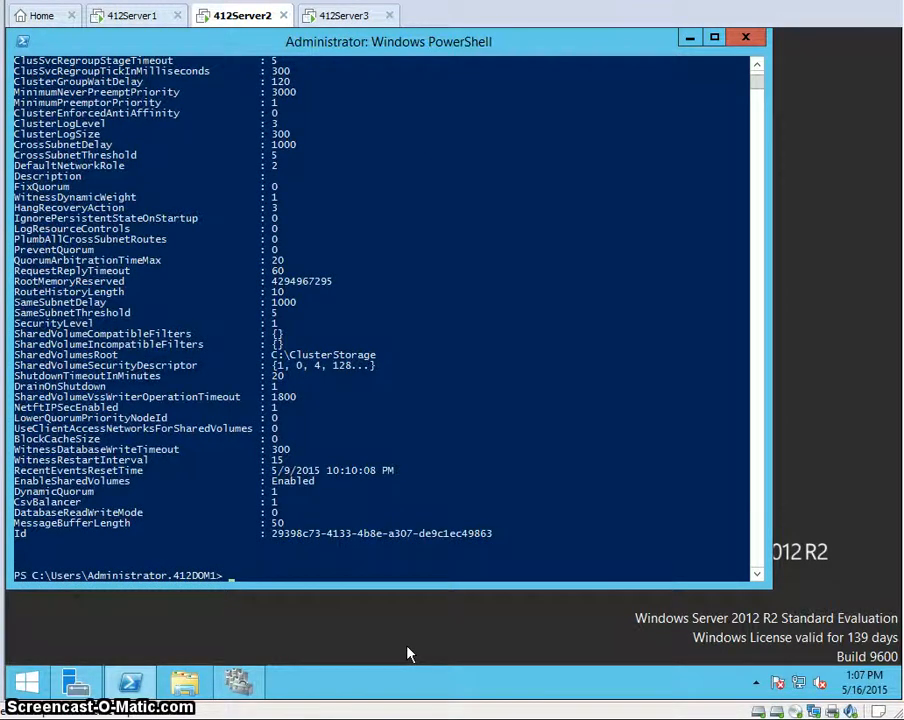
click(380, 382)
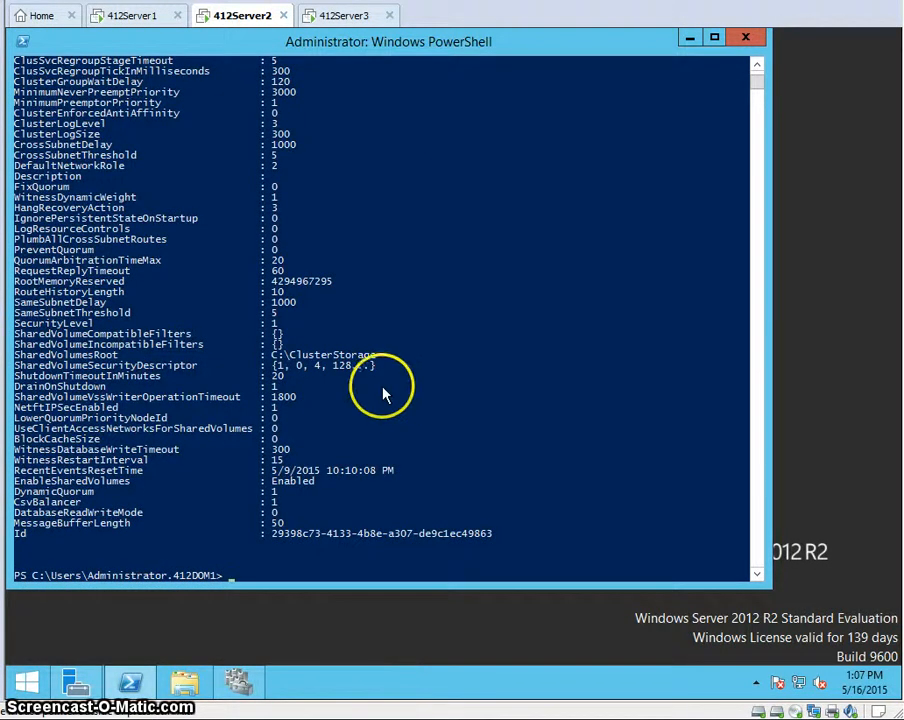
scroll(383, 391, up, 3)
scroll(375, 385, up, 4)
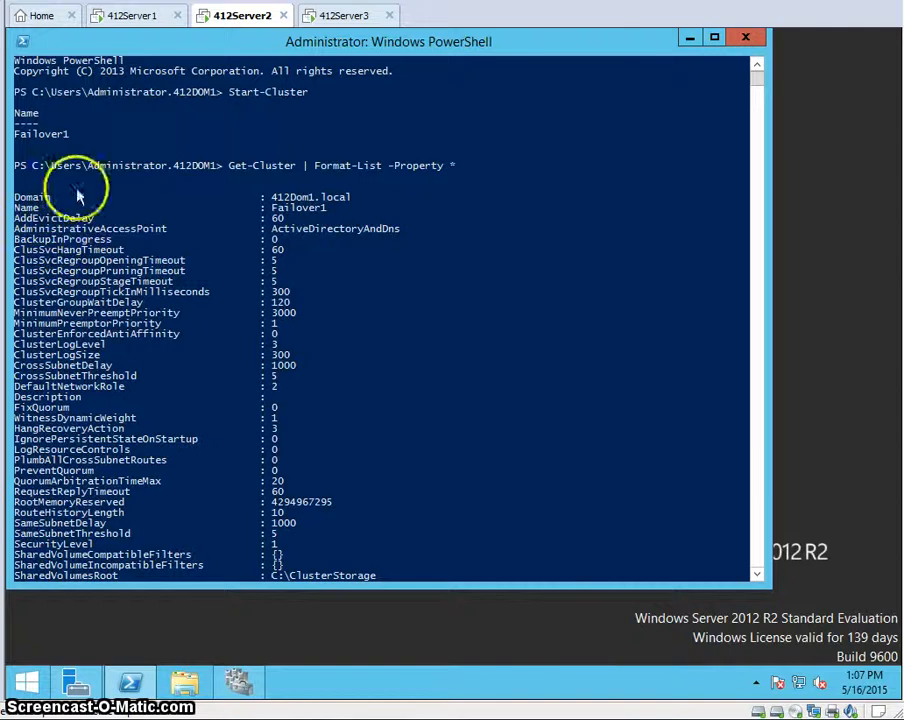
drag(335, 213, 124, 460)
click(505, 344)
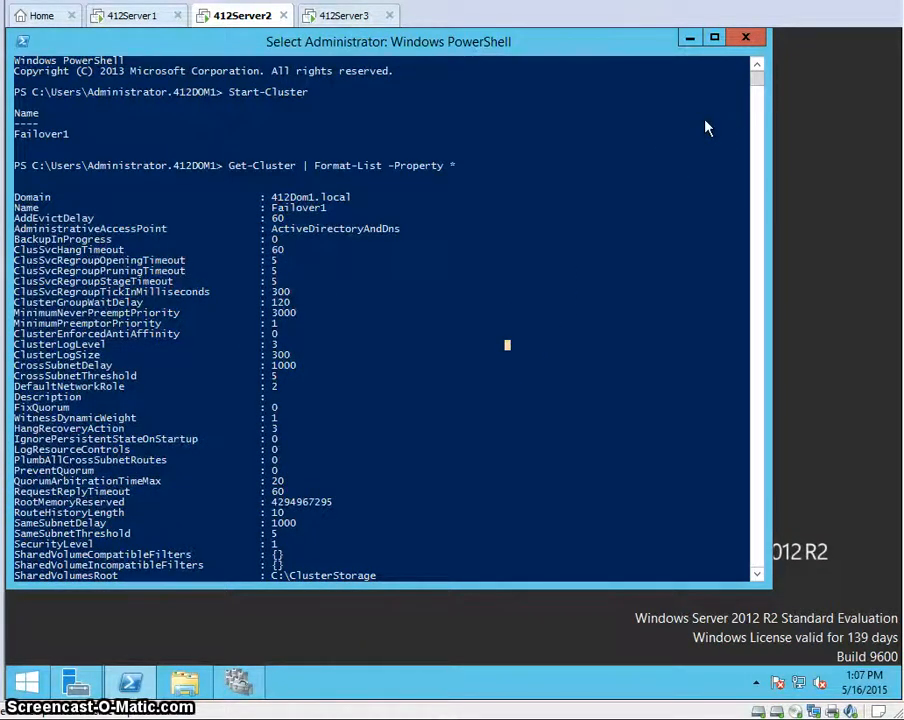
Minimize PowerShell, switch to Failover Cluster Manager, and check the Failover1 cluster's summary and core resources.
click(688, 40)
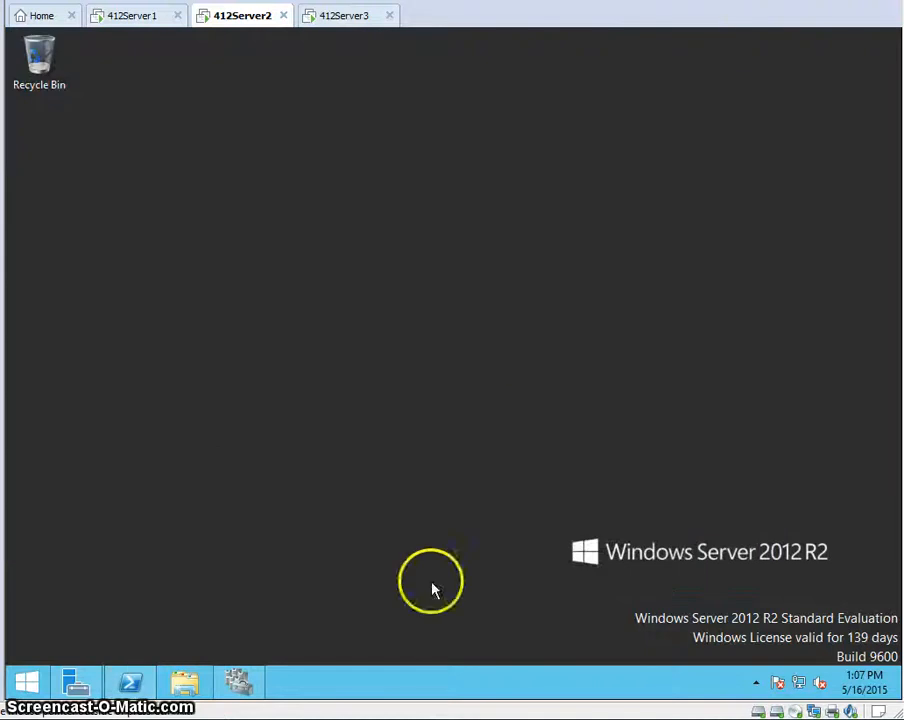
click(234, 688)
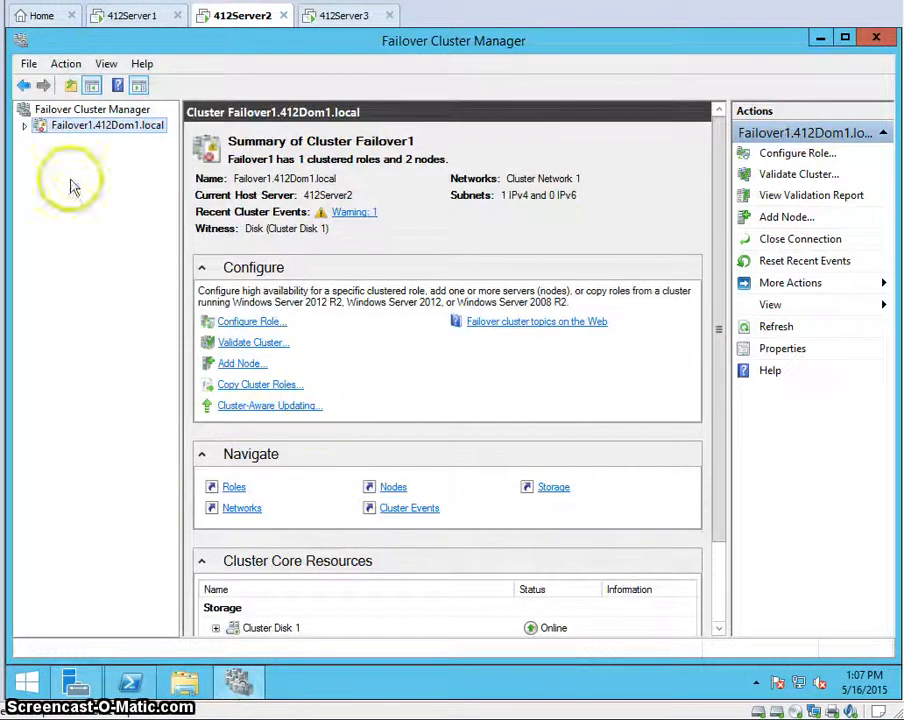
click(90, 109)
click(92, 127)
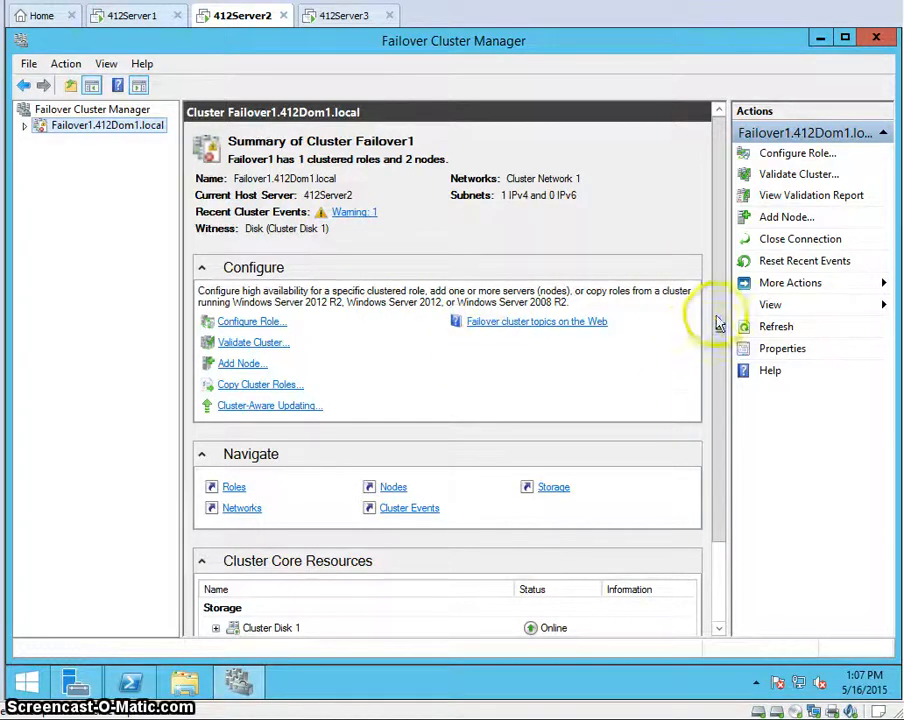
drag(716, 320, 735, 548)
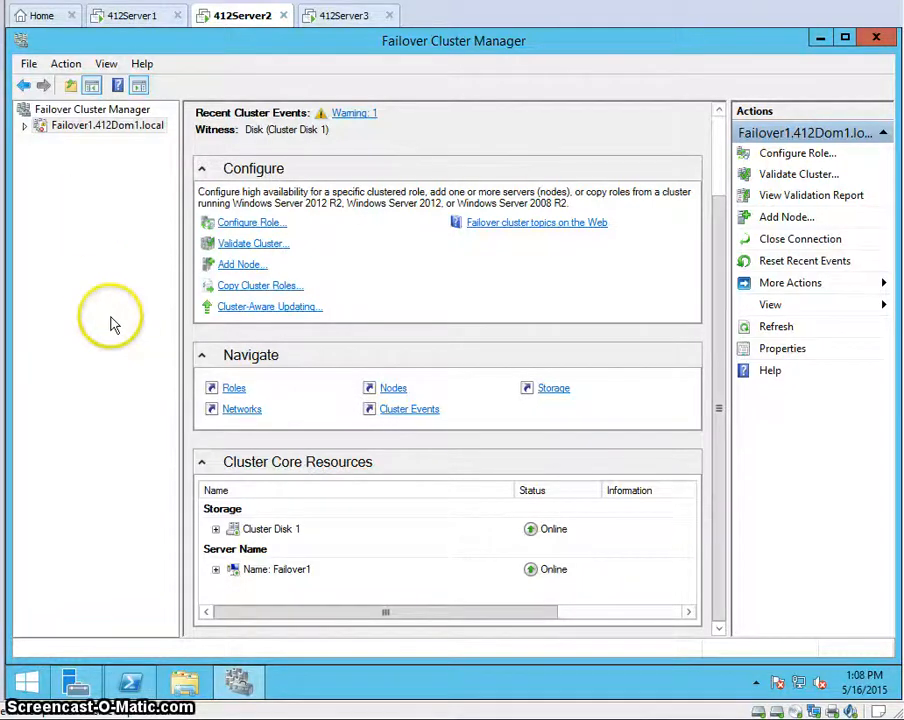
Move the Failover1 core cluster resources to node 412Server3 and check the current host server in the summary.
right_click(118, 136)
mouse_move(215, 278)
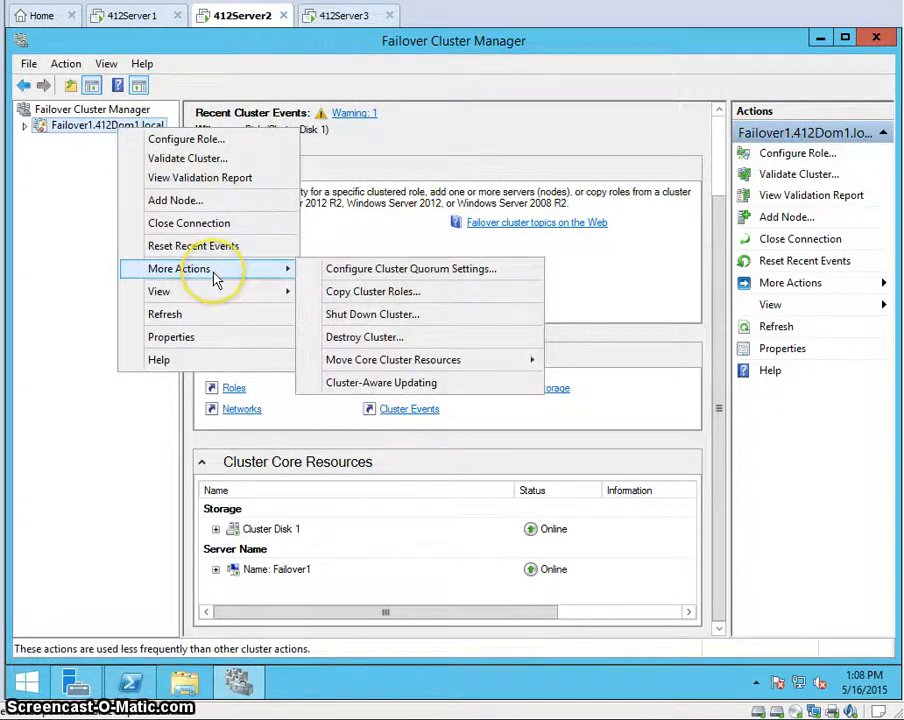
mouse_move(383, 368)
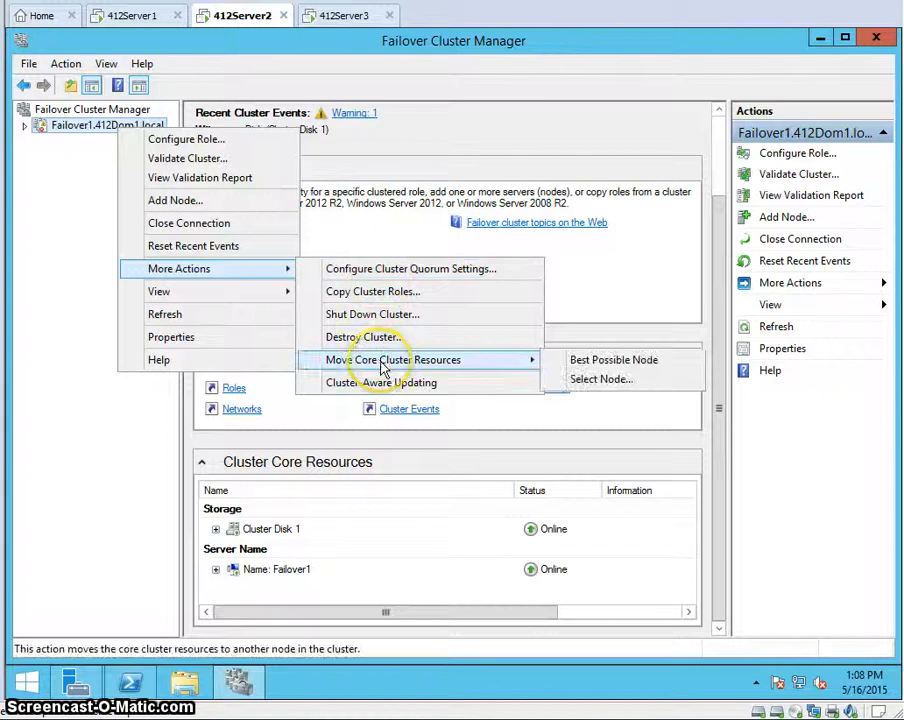
click(598, 383)
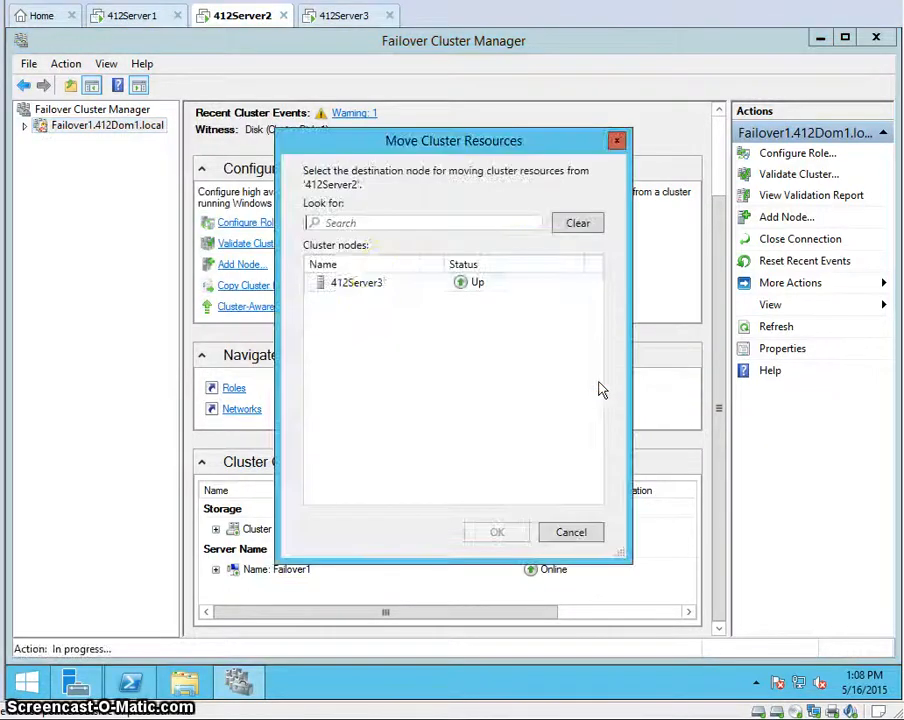
click(364, 285)
click(494, 531)
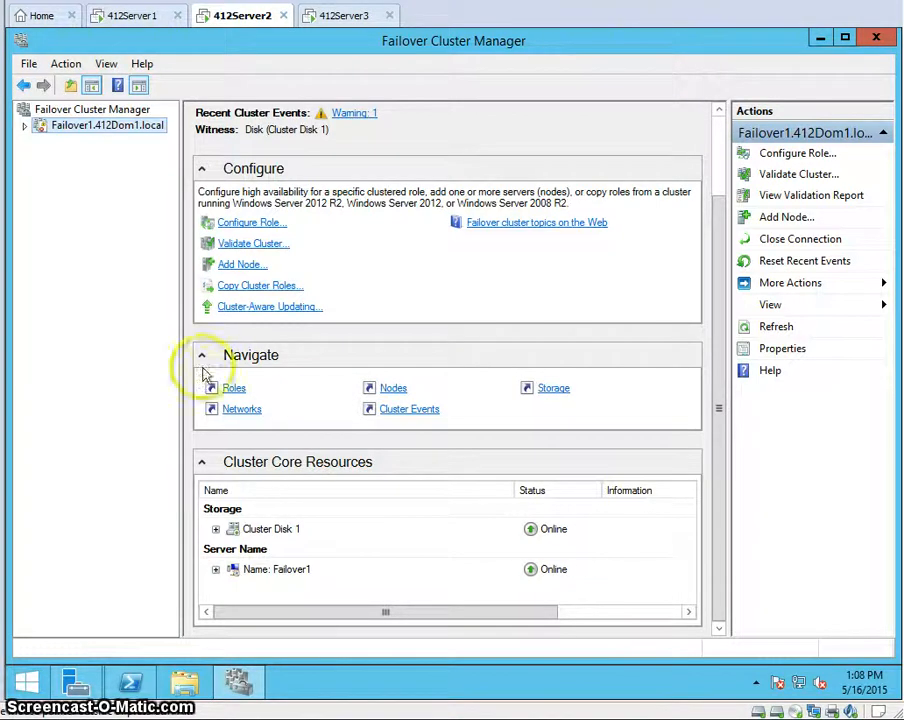
drag(722, 357, 712, 202)
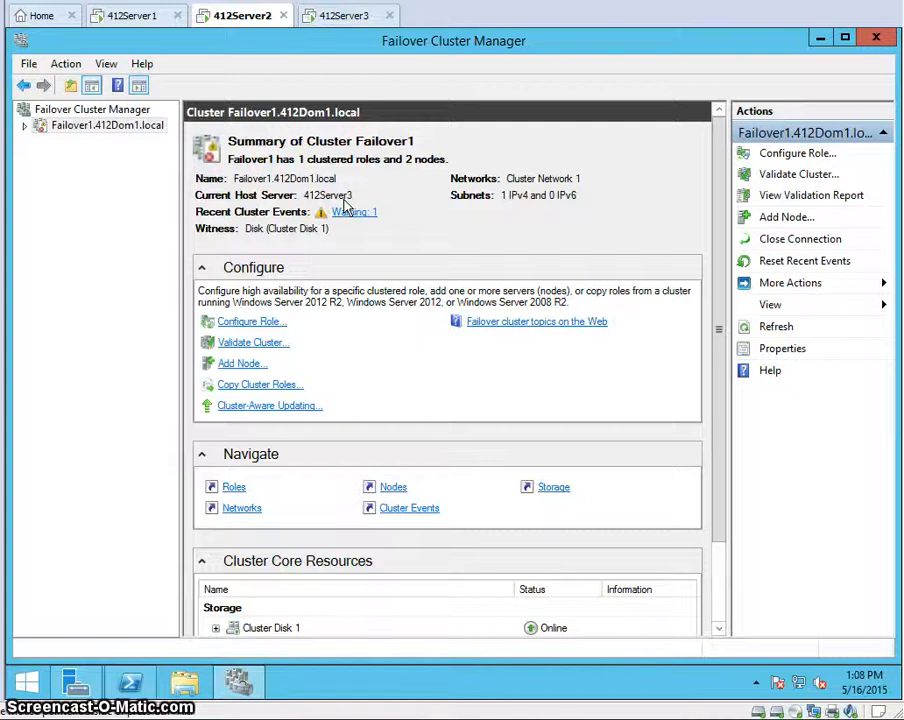
Minimize Failover Cluster Manager, open a new Windows PowerShell as administrator, and run Get-ClusterGroup "Cluster Group".
click(818, 40)
click(24, 682)
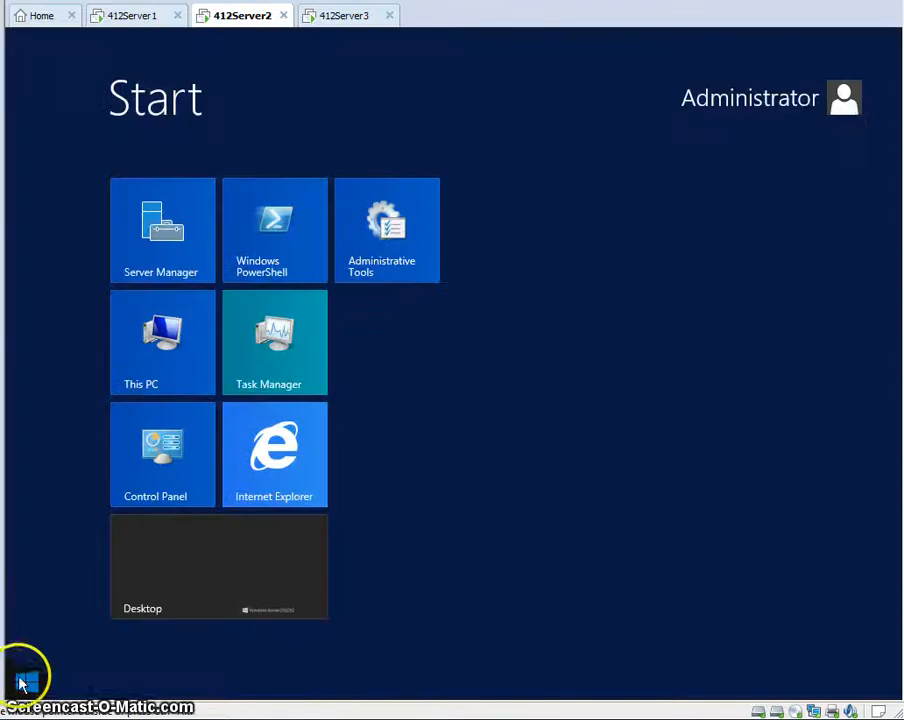
right_click(268, 212)
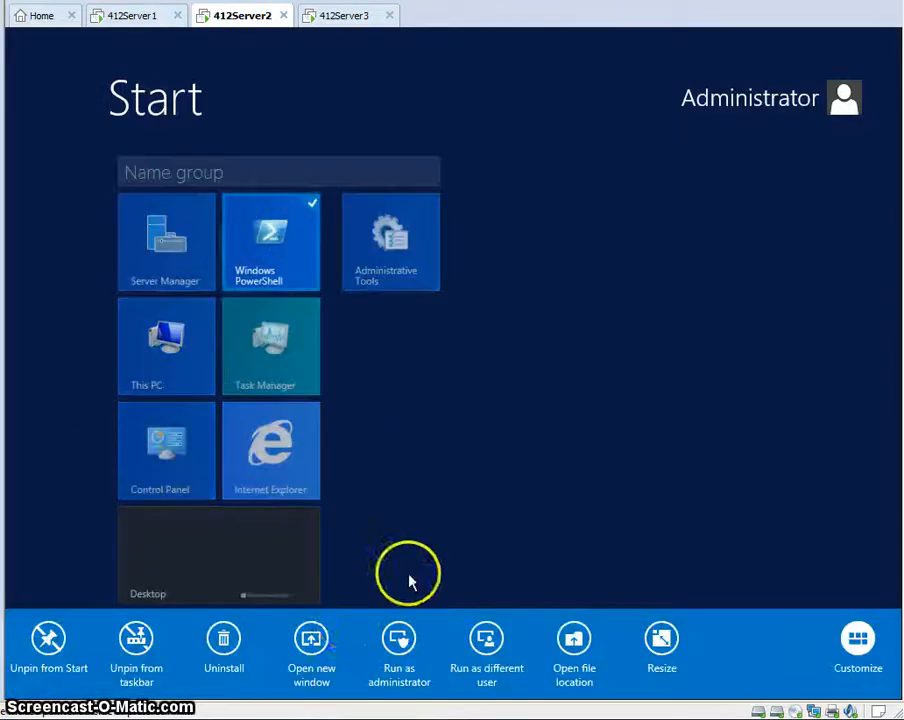
click(399, 650)
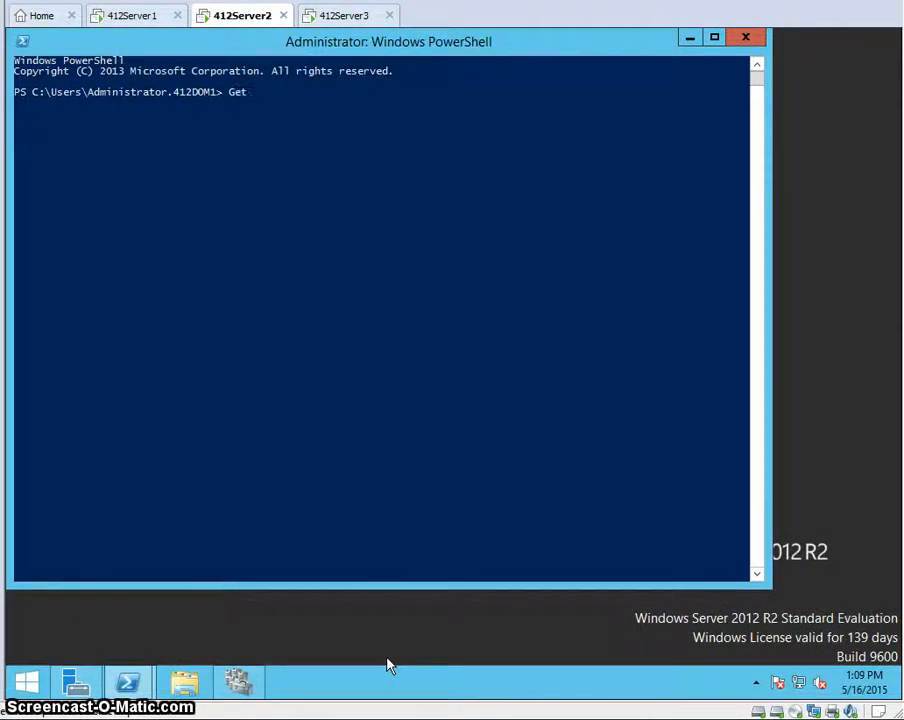
text(Get-ClusterGroup "Cluste)
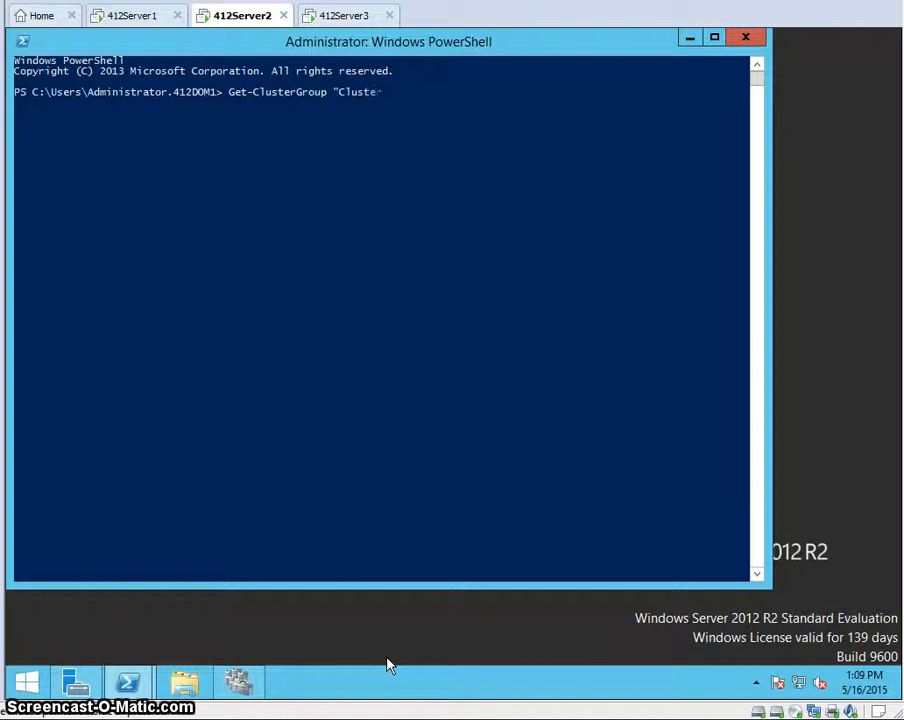
text(r Group)
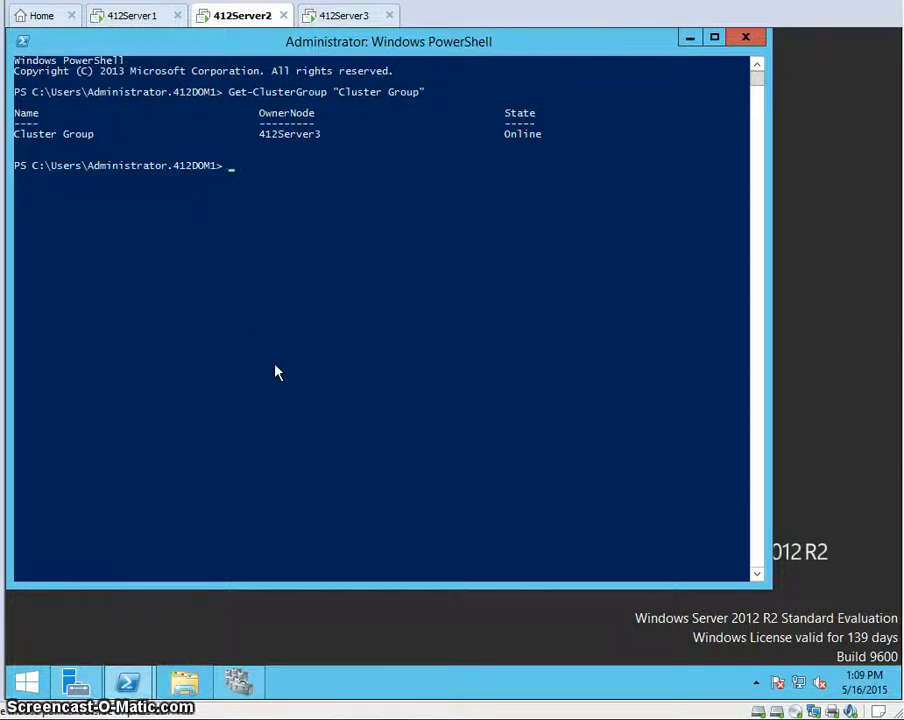
Run Move-ClusterGroup "Cluster Group" to move the core cluster group to the other node.
text(Move)
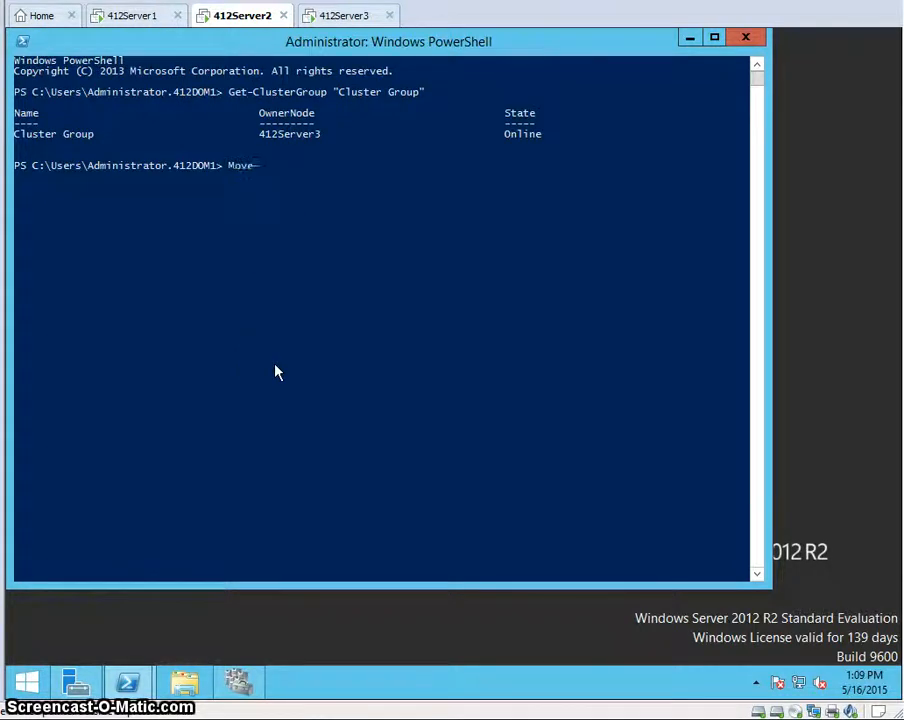
text(-ClusterGroup)
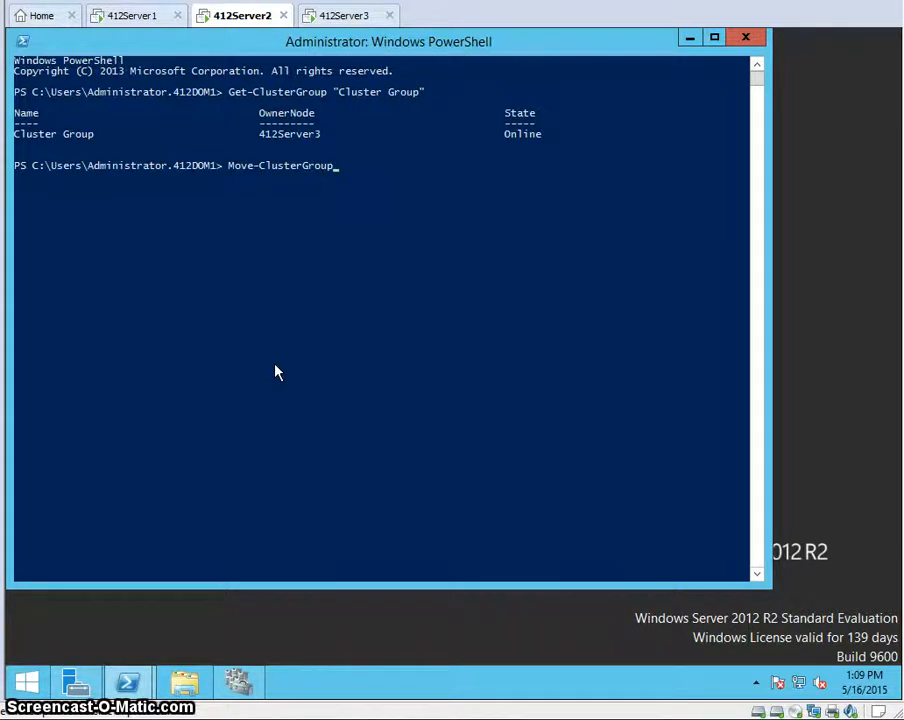
text(Cluster Group")
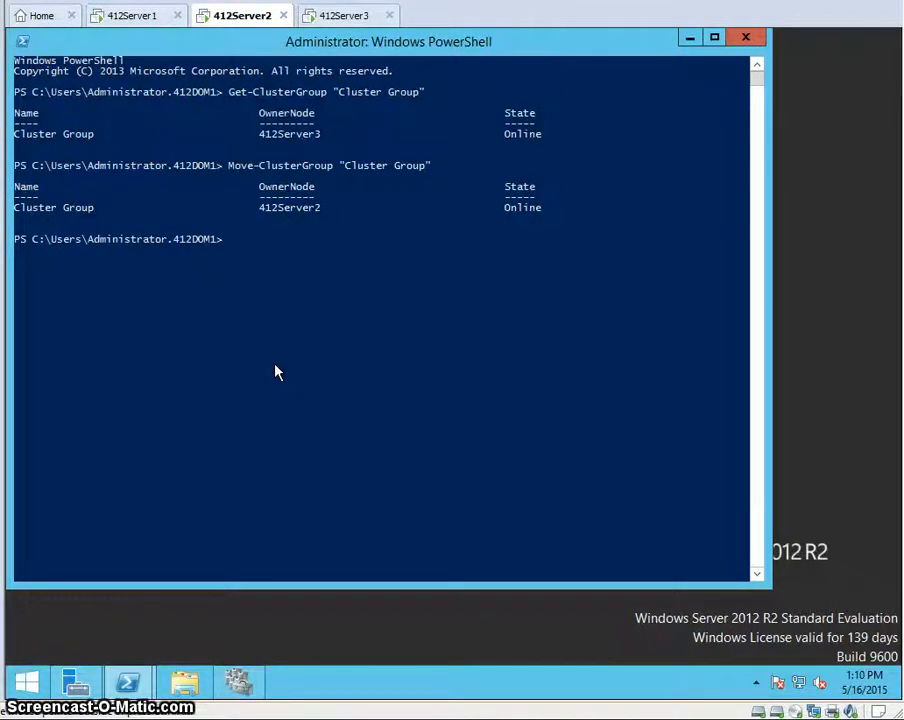
Rerun Get-ClusterGroup "Cluster Group" to check the owner node, and close the PowerShell window.
key(Up)
key(Up)
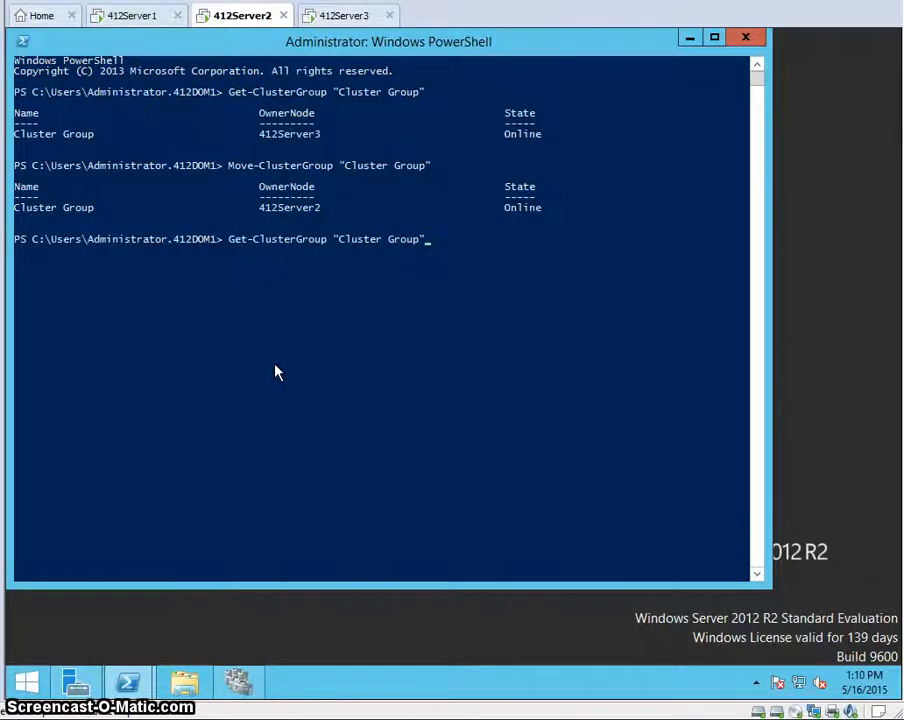
key(Return)
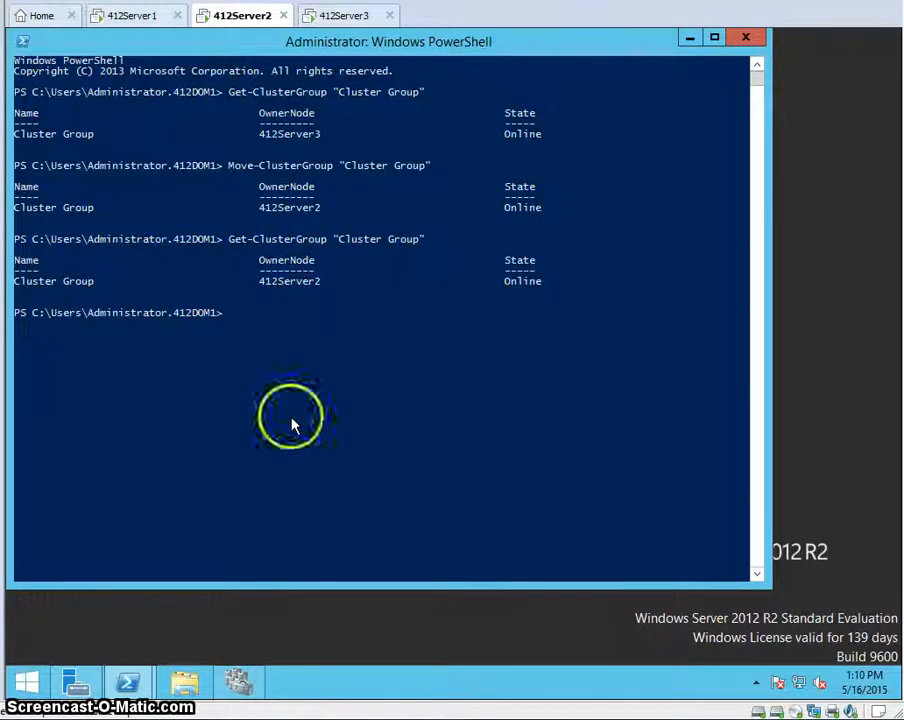
click(755, 38)
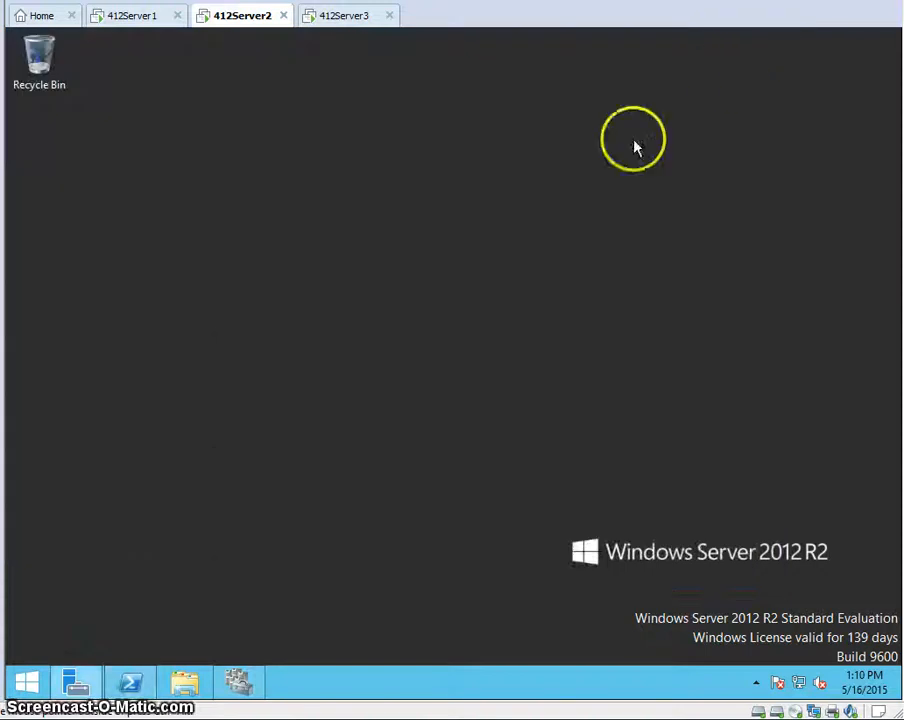
click(400, 262)
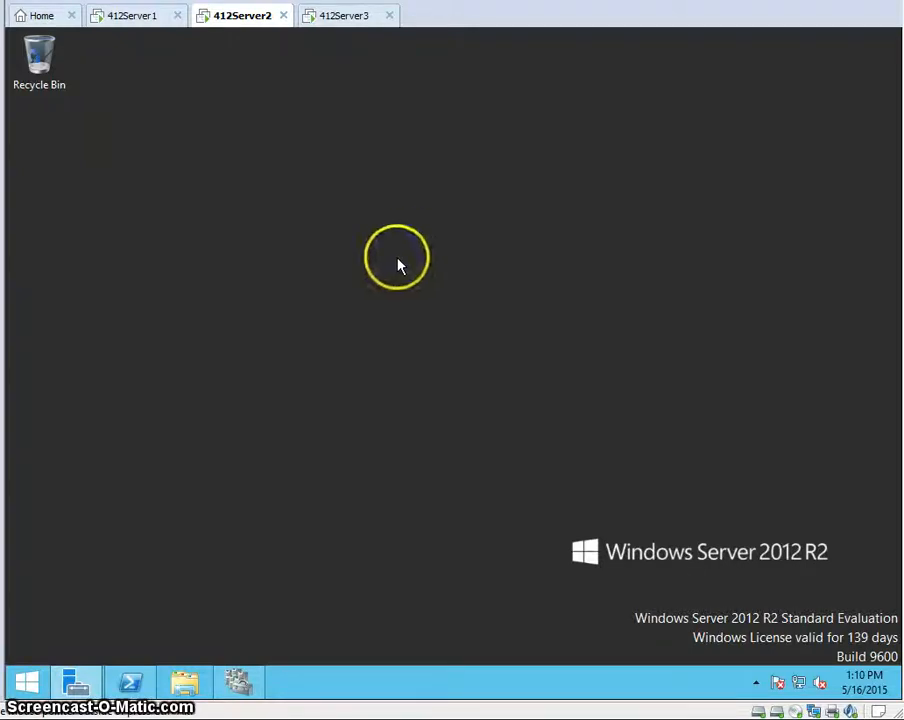